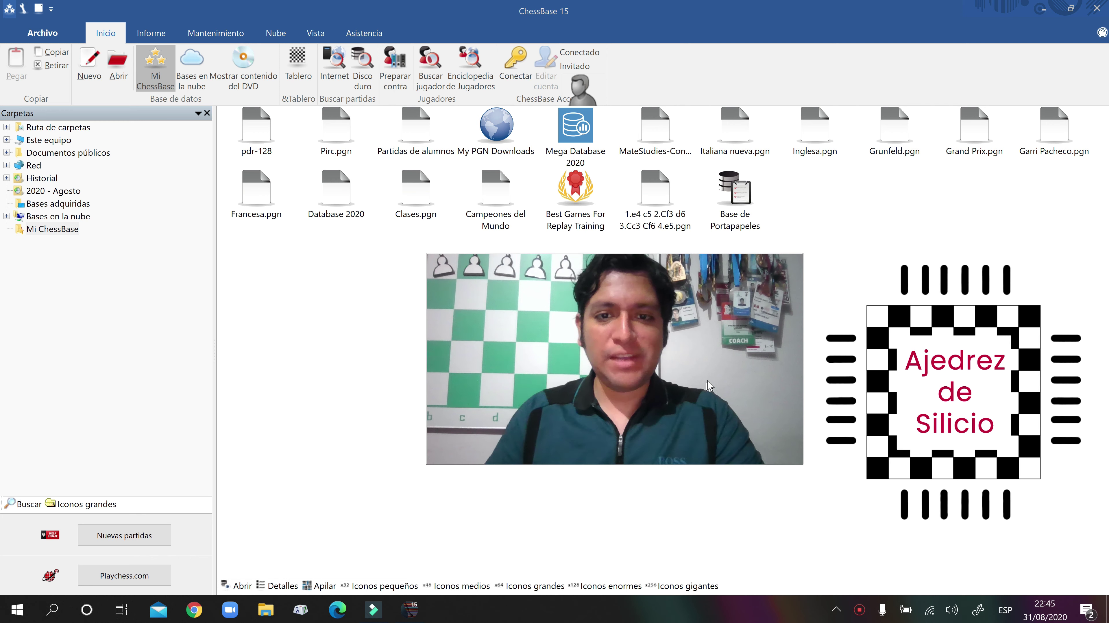
Check the reference view on a new board, dismiss the reference database request and close the board
left_click(298, 70)
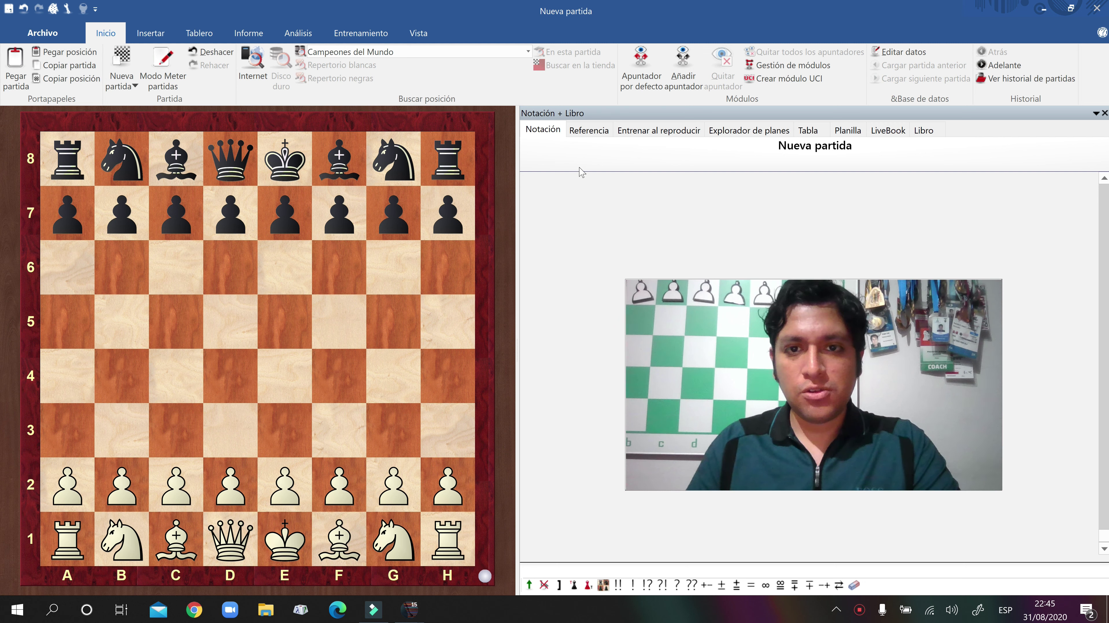
left_click(587, 130)
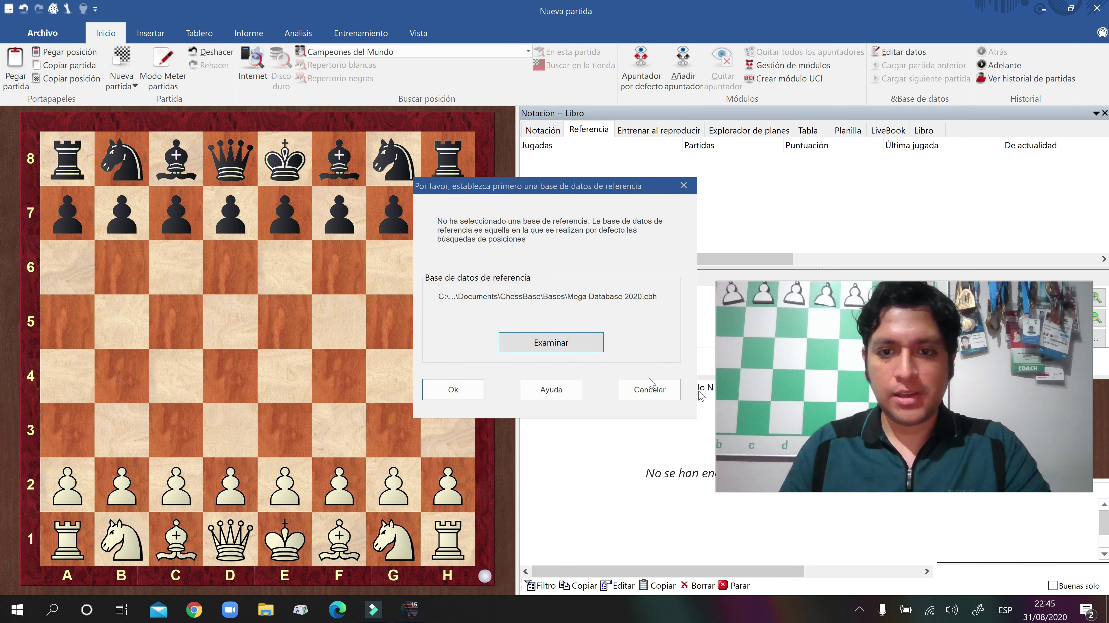
left_click_drag(562, 194, 534, 188)
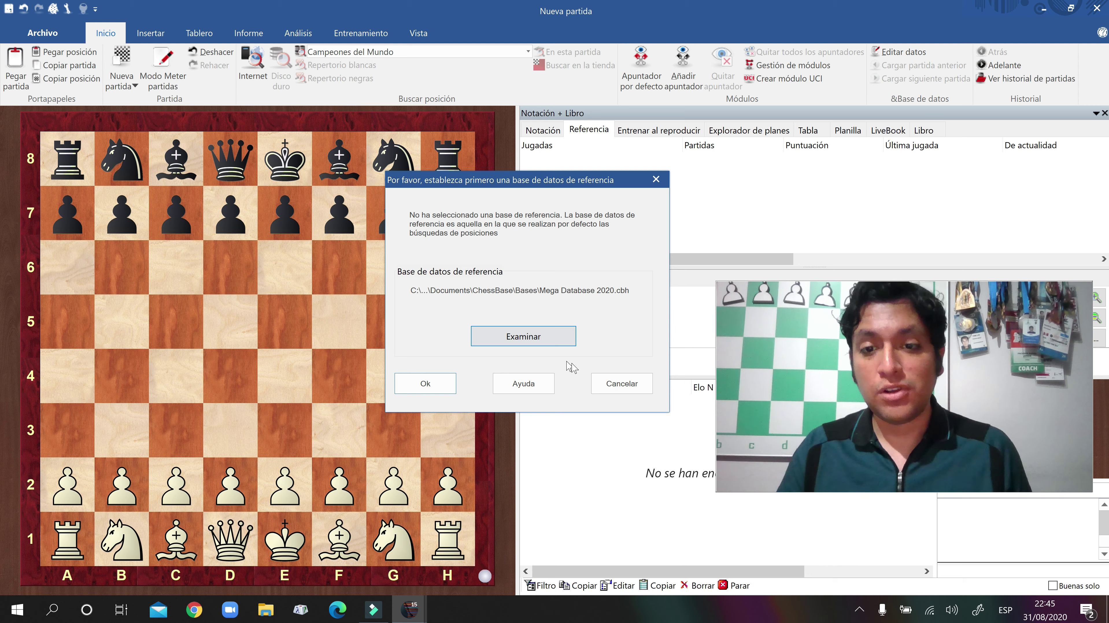
left_click(601, 379)
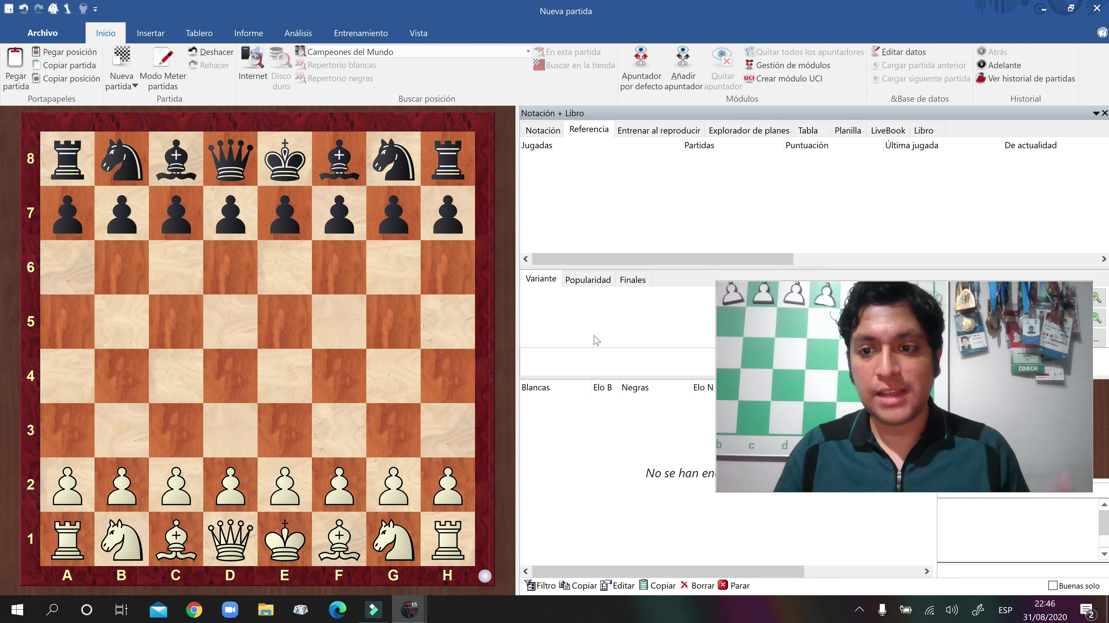
left_click(559, 130)
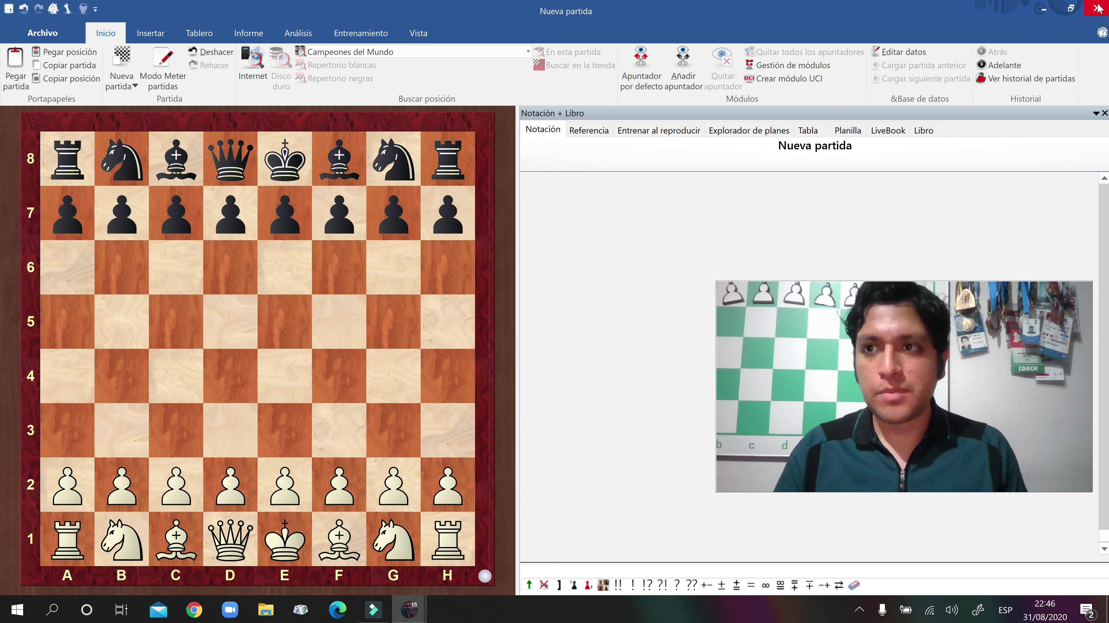
left_click(1098, 8)
Open the Mega Database 2020, browse its game list through to the last games and close it
left_click(589, 153)
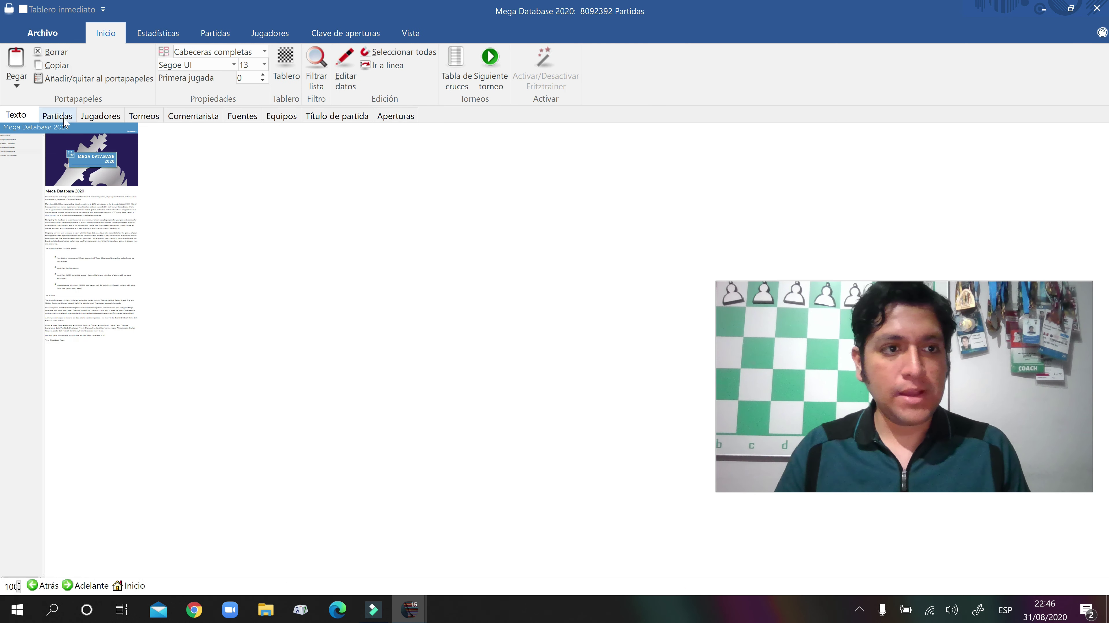
left_click(57, 115)
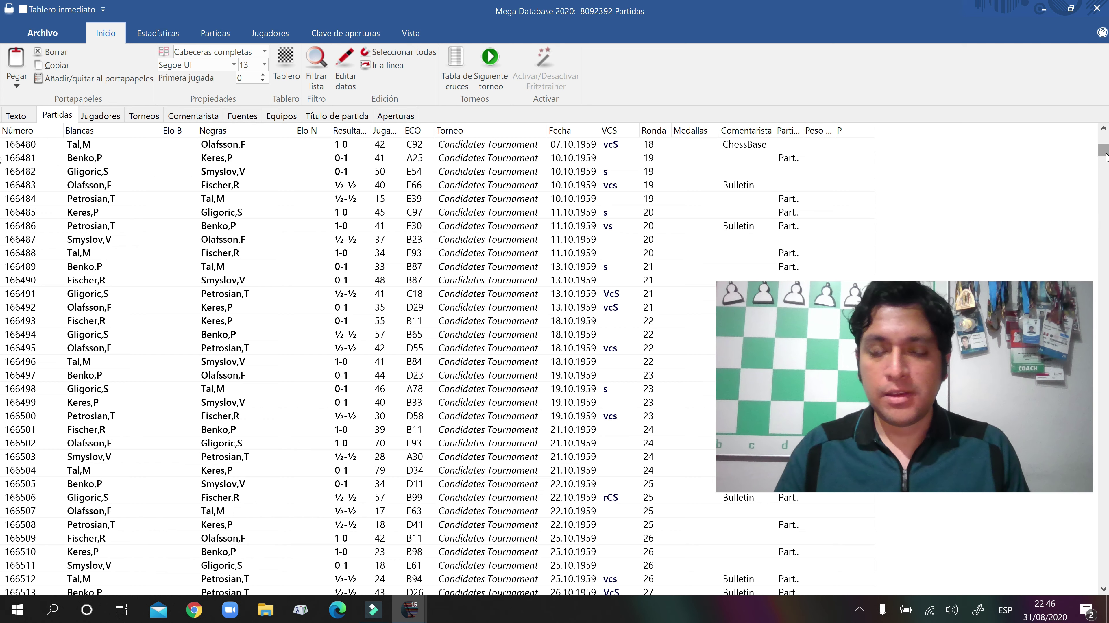
left_click_drag(1103, 152, 1103, 575)
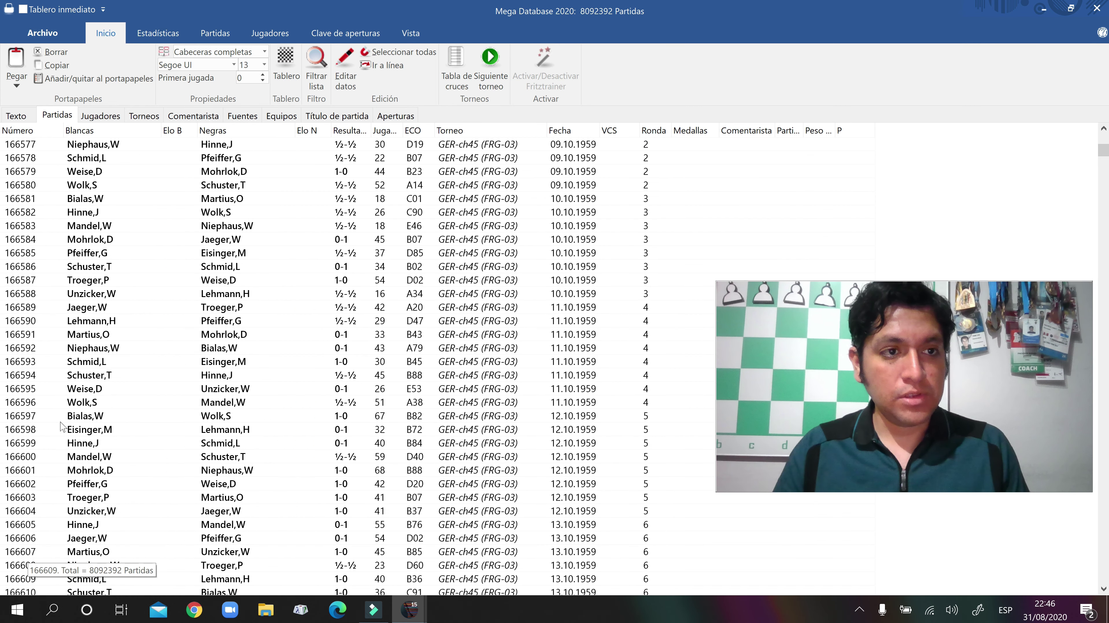
scroll(61, 427, "down", 4)
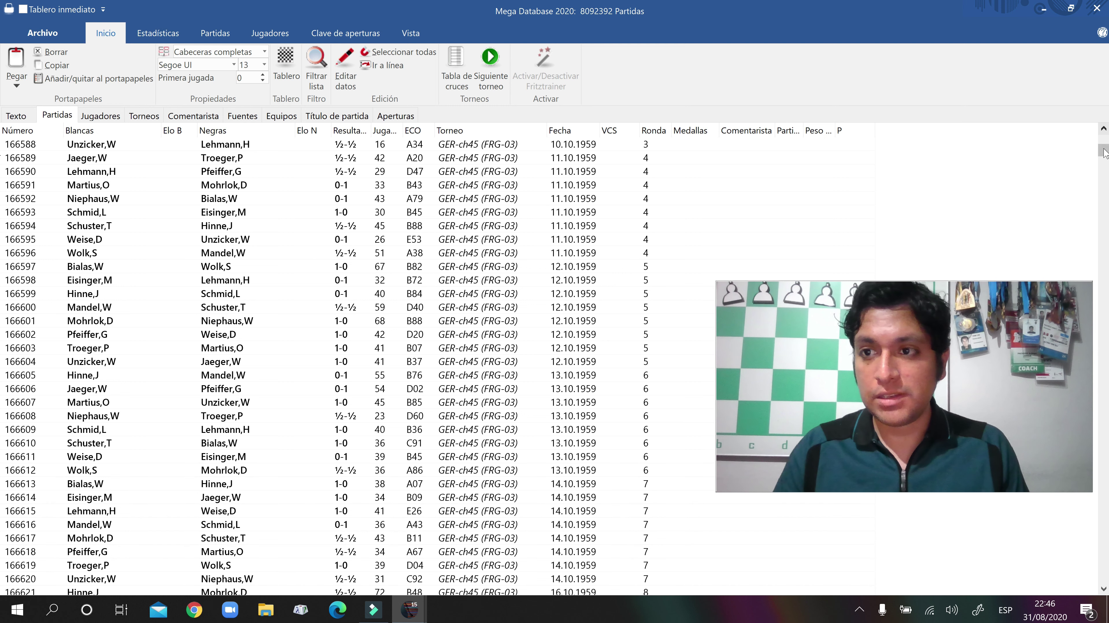
left_click_drag(1104, 152, 1102, 581)
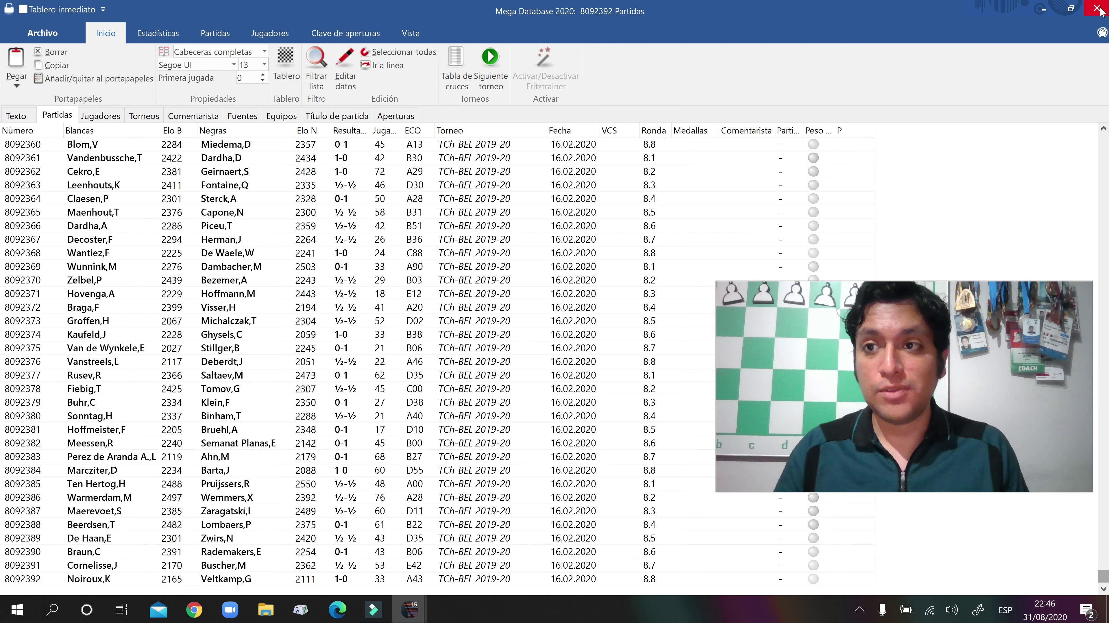
key("Escape")
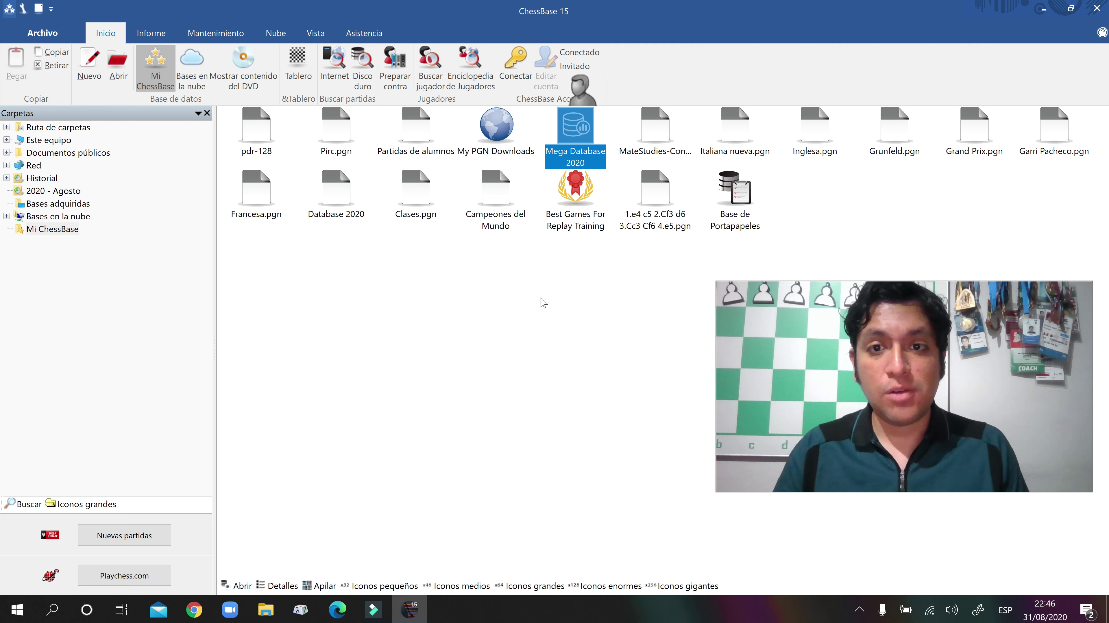
Set Mega Database 2020 as the reference database in its properties
right_click(582, 126)
left_click(628, 248)
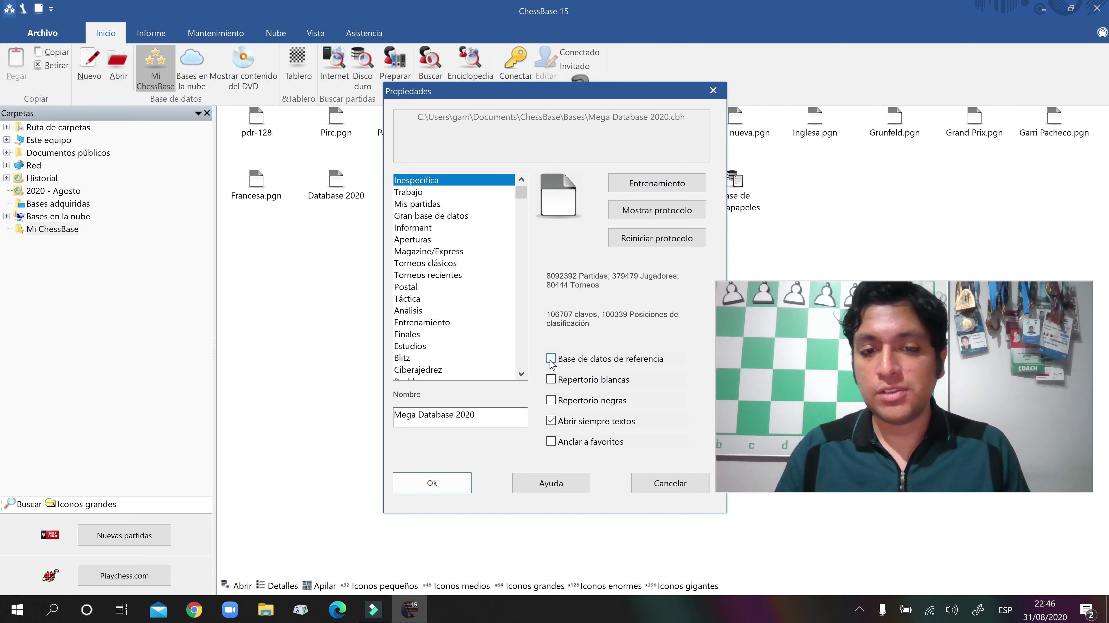
left_click(551, 358)
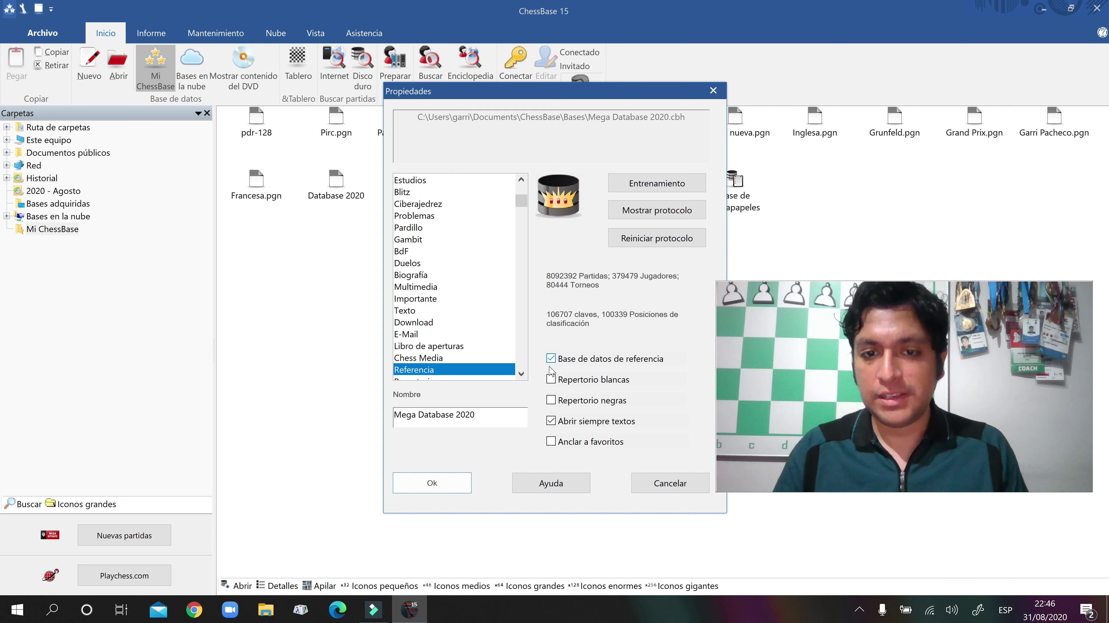
left_click(450, 486)
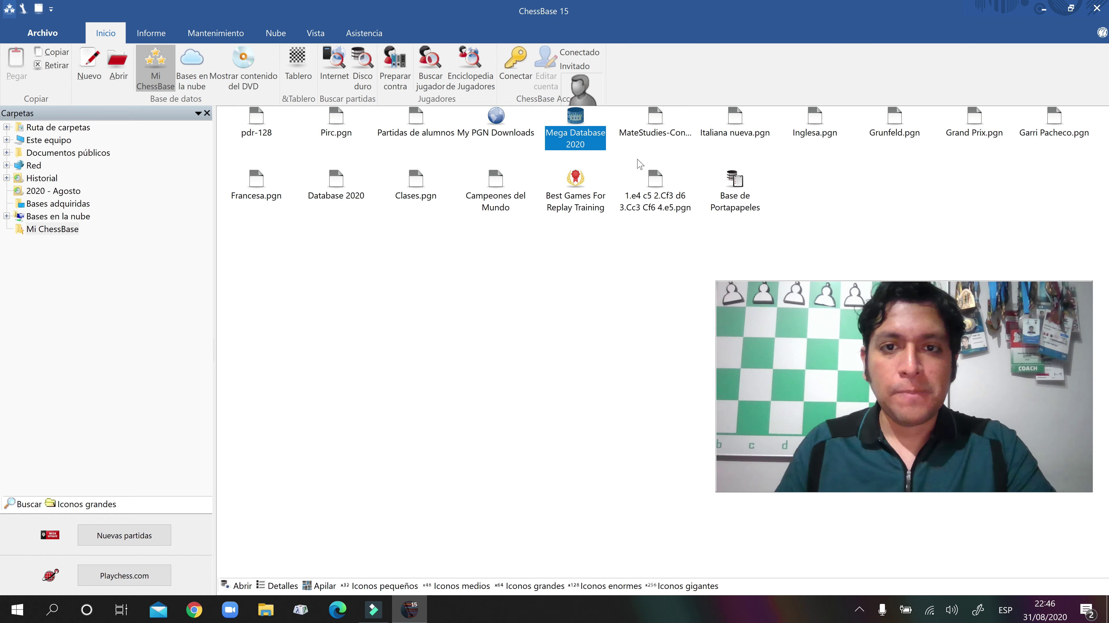
Open game 4, Lasker–Bauer, from the Campeones del Mundo database and show its reference view
double_click(505, 199)
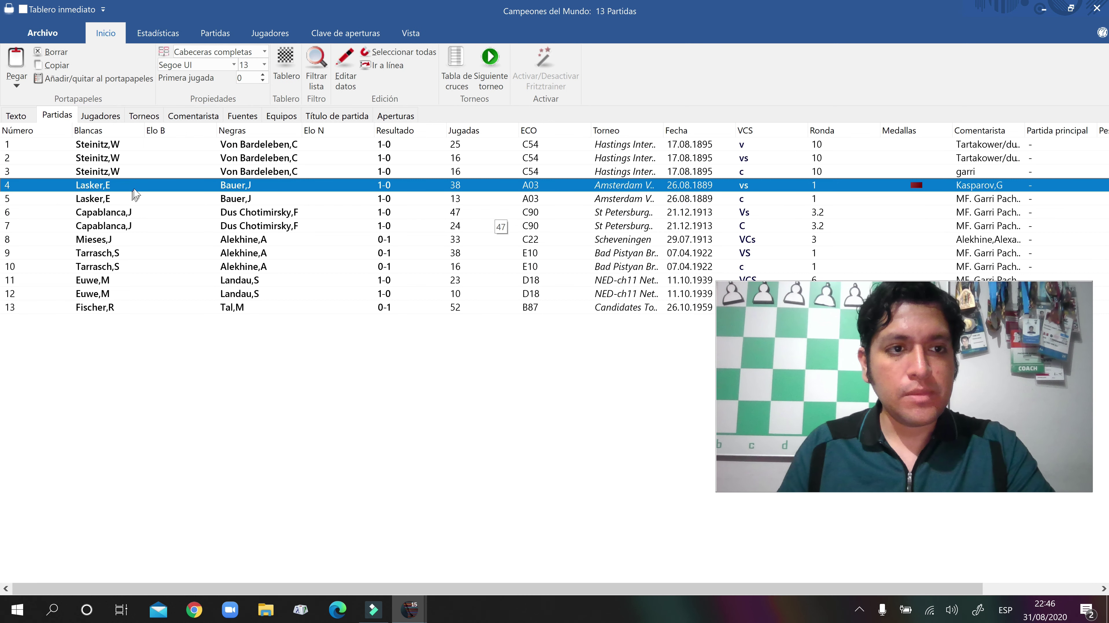
double_click(159, 192)
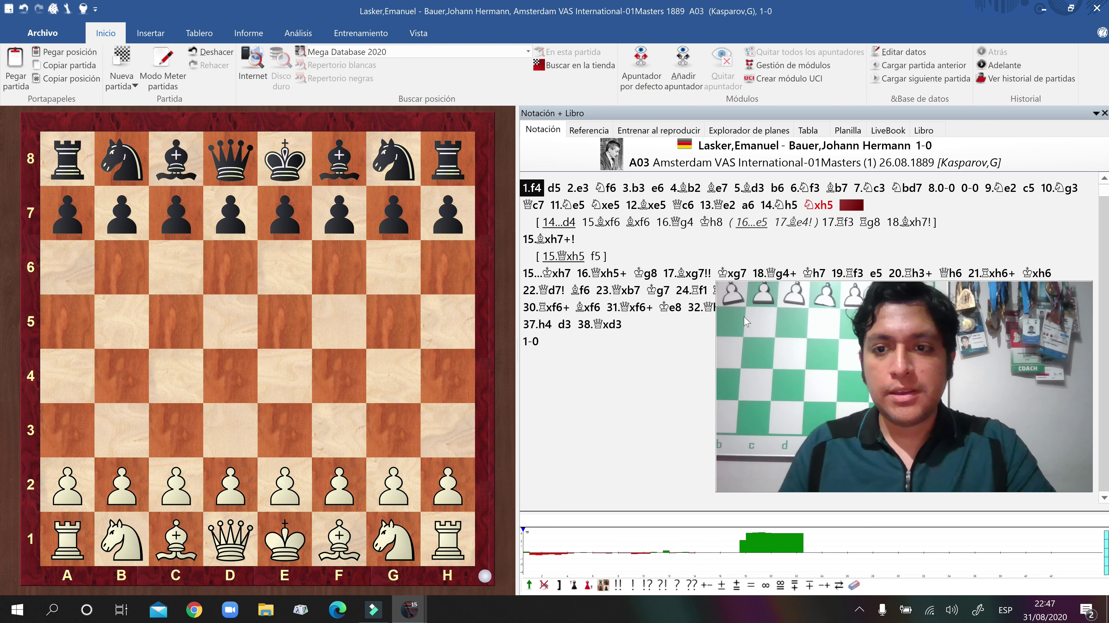
left_click(587, 132)
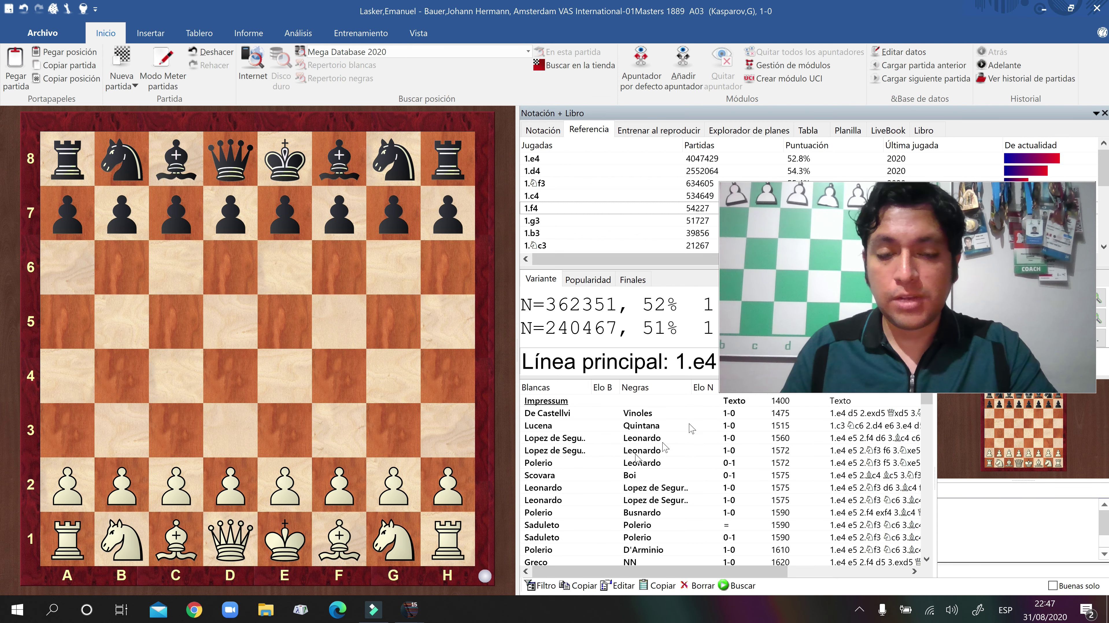
Play 1.e4 c5 2.Nf3 Nc6 3.d4 cxd4 4.Nxd4 e5 on the board to search the reference games
left_click_drag(298, 486, 291, 378)
left_click_drag(193, 220, 194, 322)
left_click_drag(410, 552, 338, 430)
left_click_drag(122, 159, 179, 271)
left_click_drag(231, 484, 230, 373)
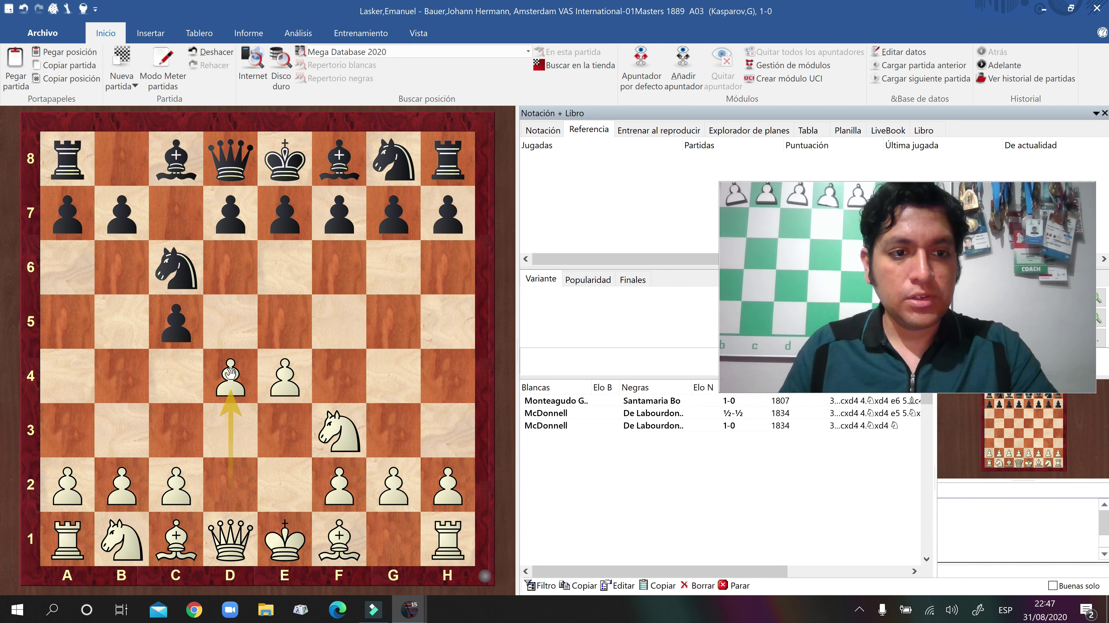
left_click_drag(176, 323, 231, 375)
left_click_drag(338, 430, 231, 375)
left_click_drag(284, 213, 286, 321)
Continue the line with 5.Nb5 d6 6.c4 Be7 7.N1c3 a6 8.Na3 f5 to look up that position's reference games
left_click_drag(231, 376, 124, 321)
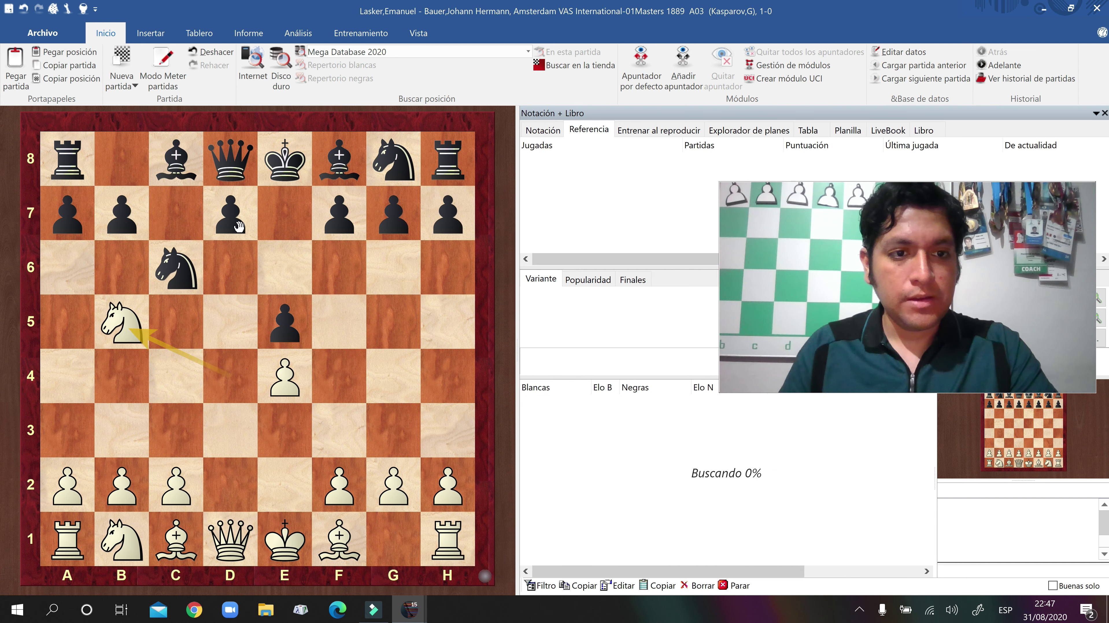
left_click_drag(239, 226, 230, 267)
left_click_drag(175, 485, 179, 376)
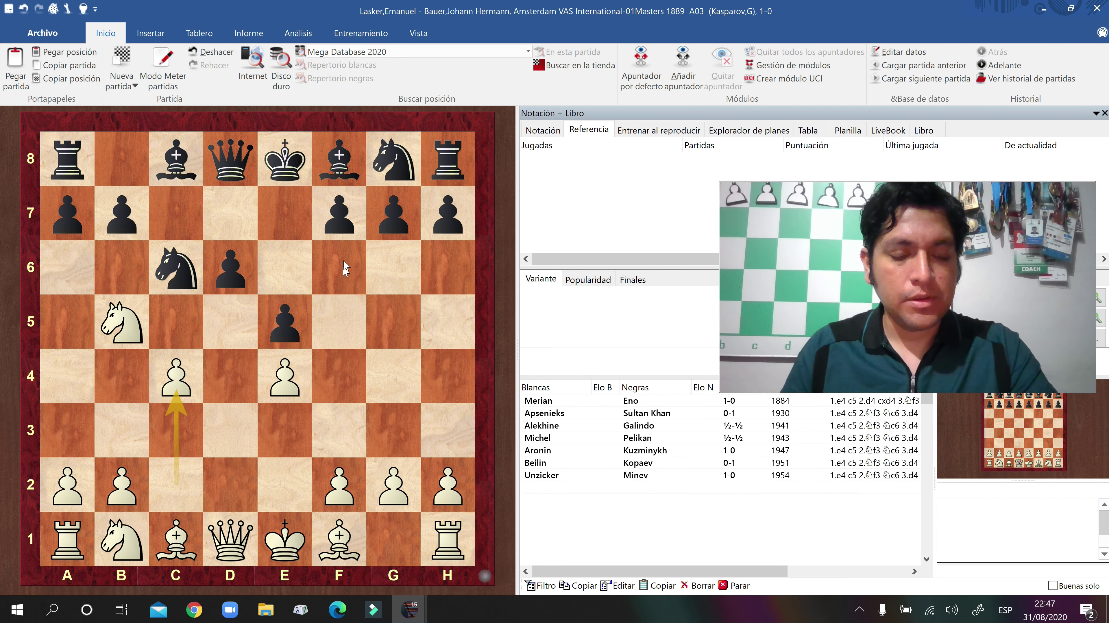
left_click(285, 214)
left_click_drag(121, 540, 175, 435)
left_click_drag(67, 235, 72, 267)
left_click_drag(122, 322, 72, 426)
mouse_move(339, 214)
left_mouse_down()
mouse_move(336, 310)
mouse_move(364, 324)
mouse_move(340, 323)
left_mouse_up()
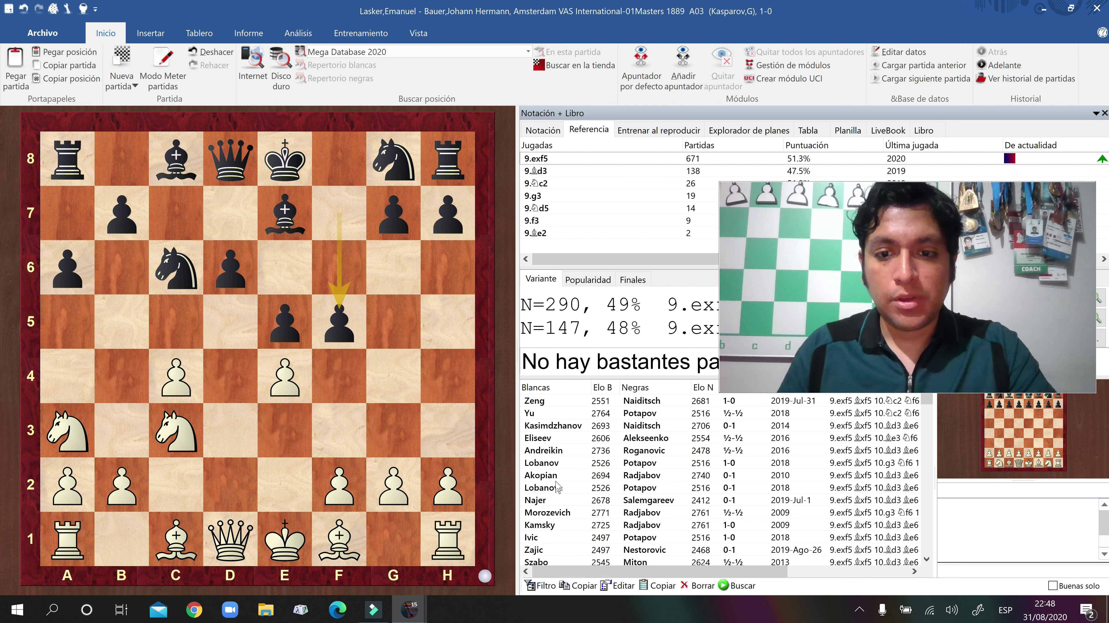
View the annotated Akopian–Radjabov 2010 reference game, and close it and the Lasker–Bauer board without saving
left_click(695, 480)
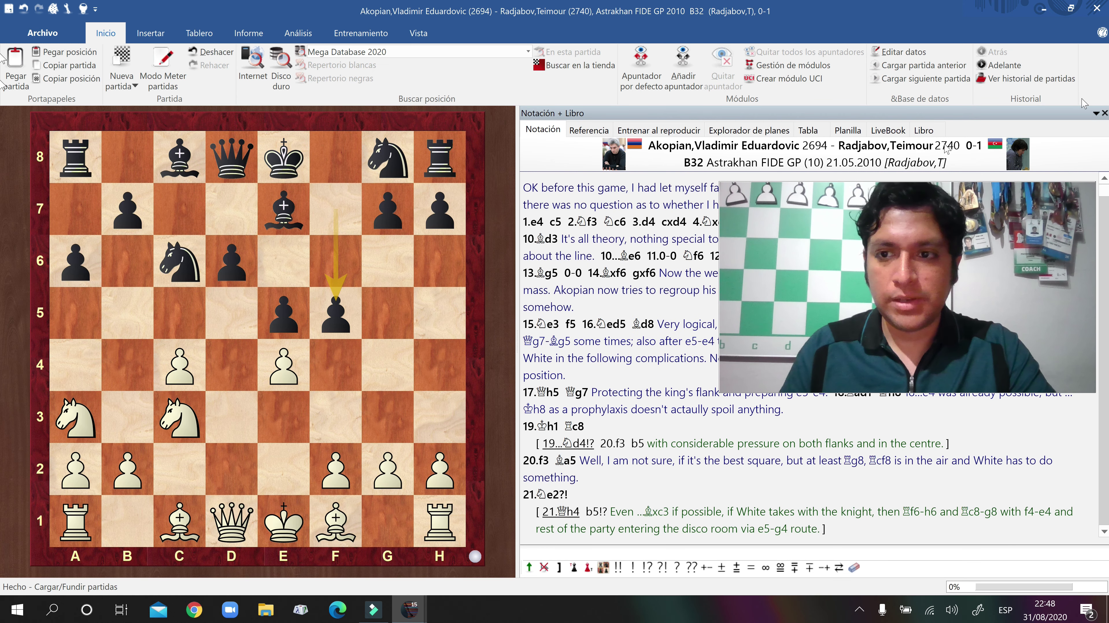
left_click(1097, 8)
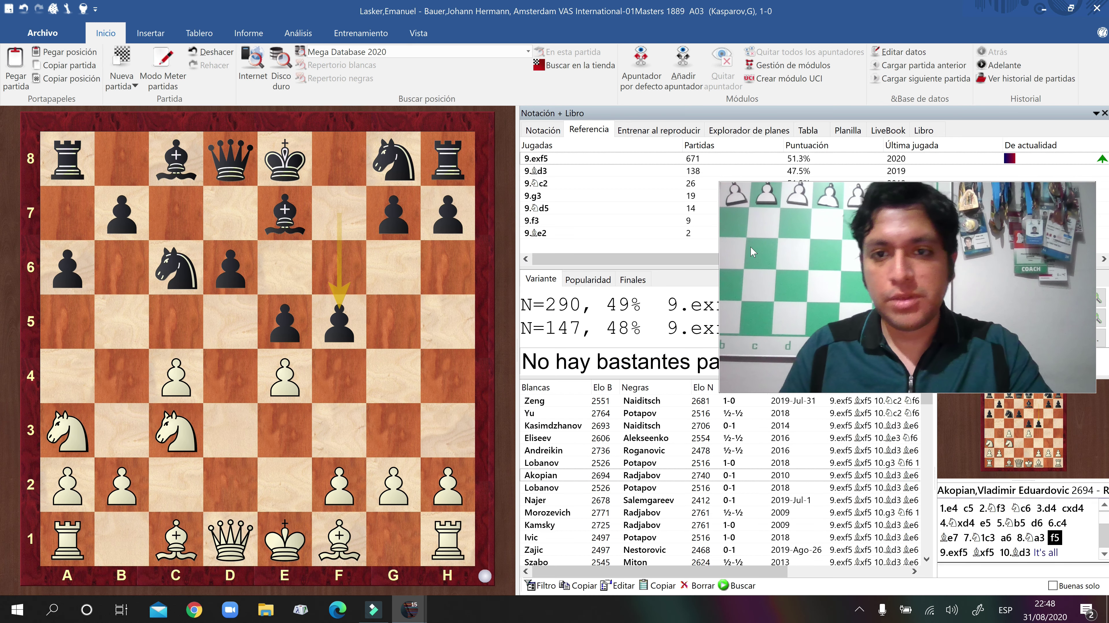
left_click(1097, 8)
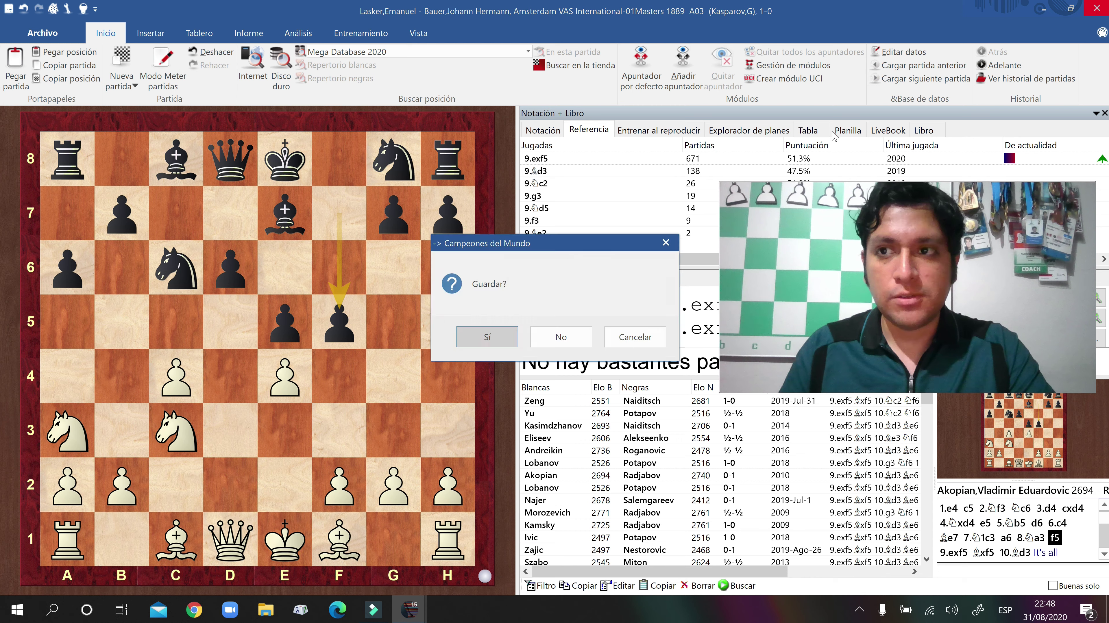
left_click(567, 340)
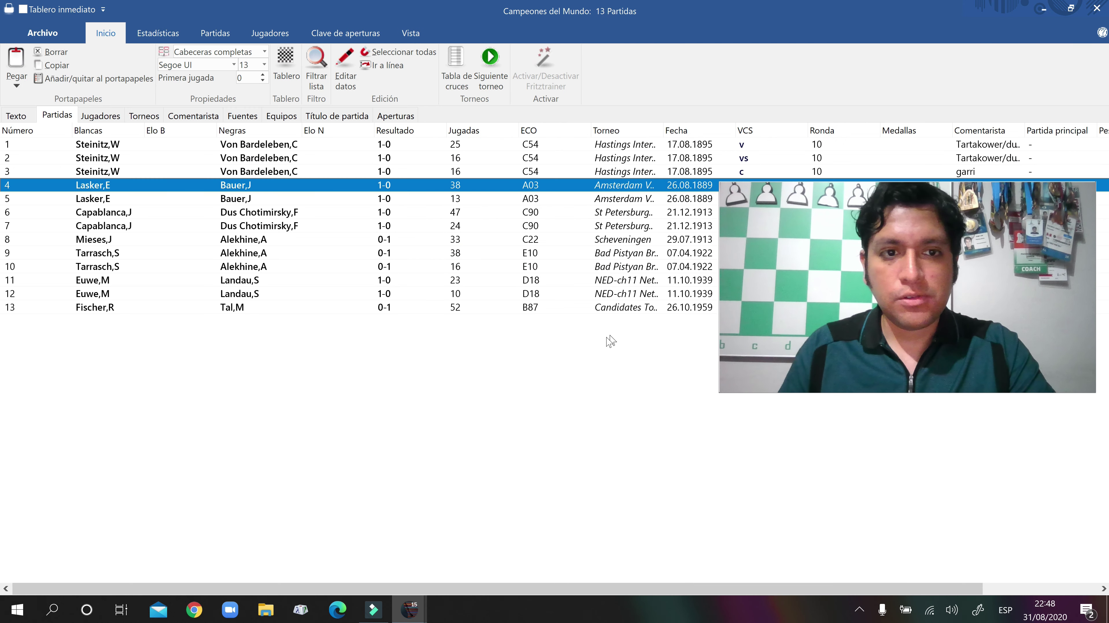
Reopen game 4, Lasker–Bauer, and annotate its opening novelty
double_click(368, 188)
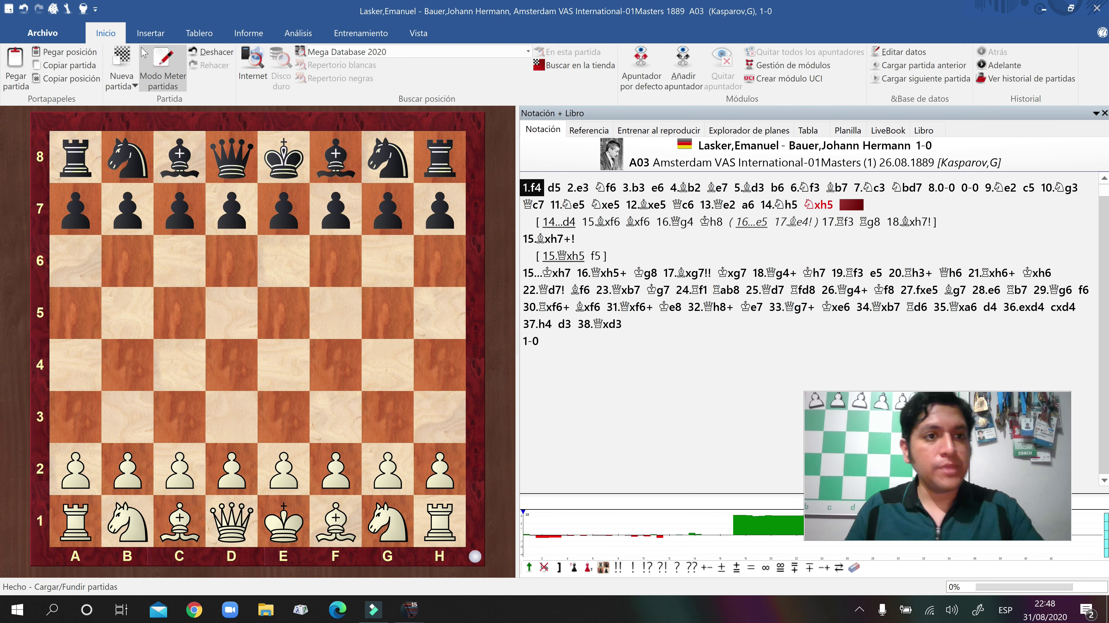
left_click(249, 35)
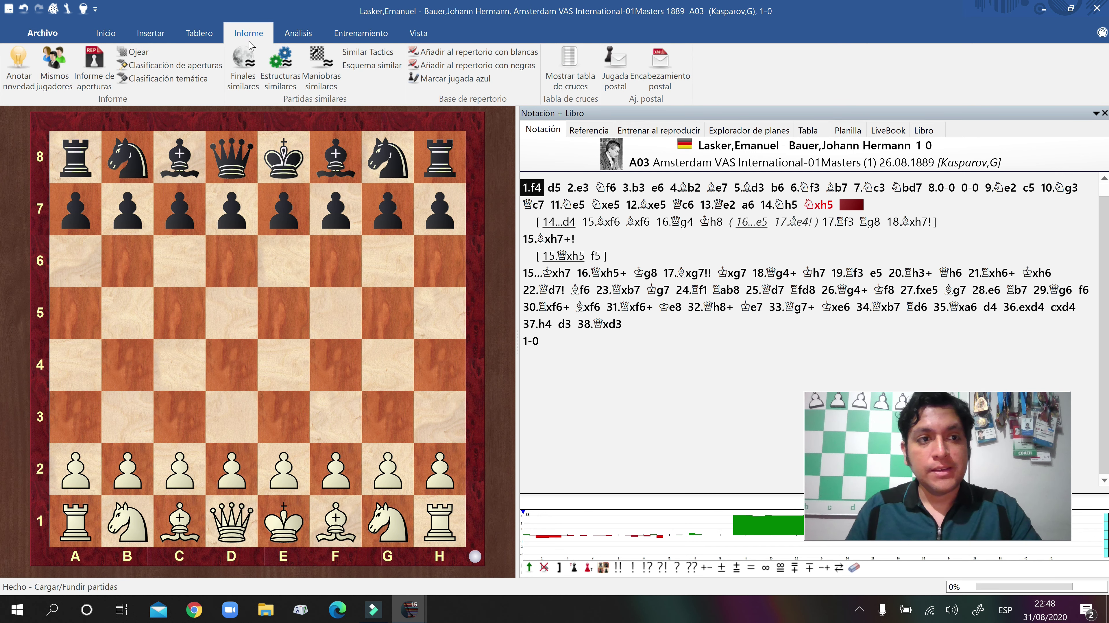
left_click(20, 89)
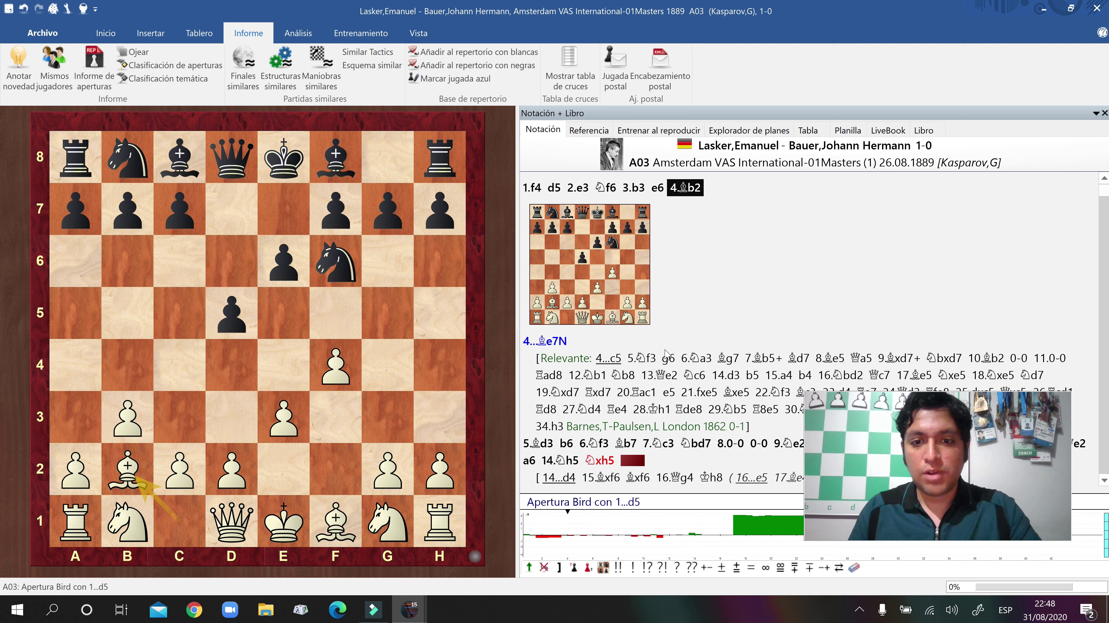
Review the novelty 4...Be7 and the relevant variation 4...c5, and return to the position after 4.Bb2
left_click(553, 343)
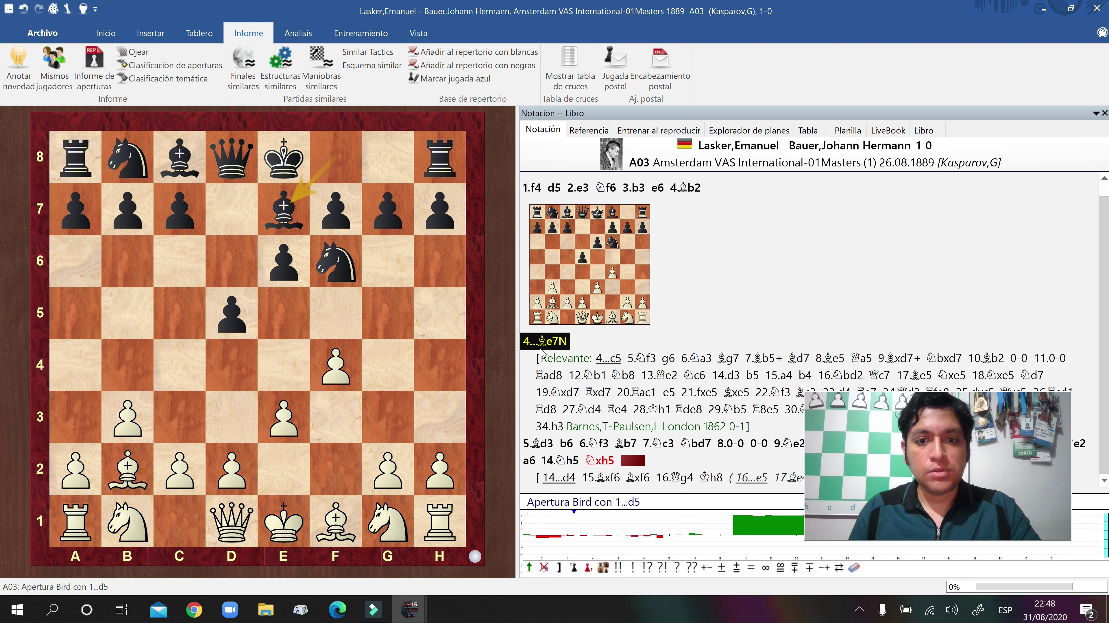
left_click(613, 362)
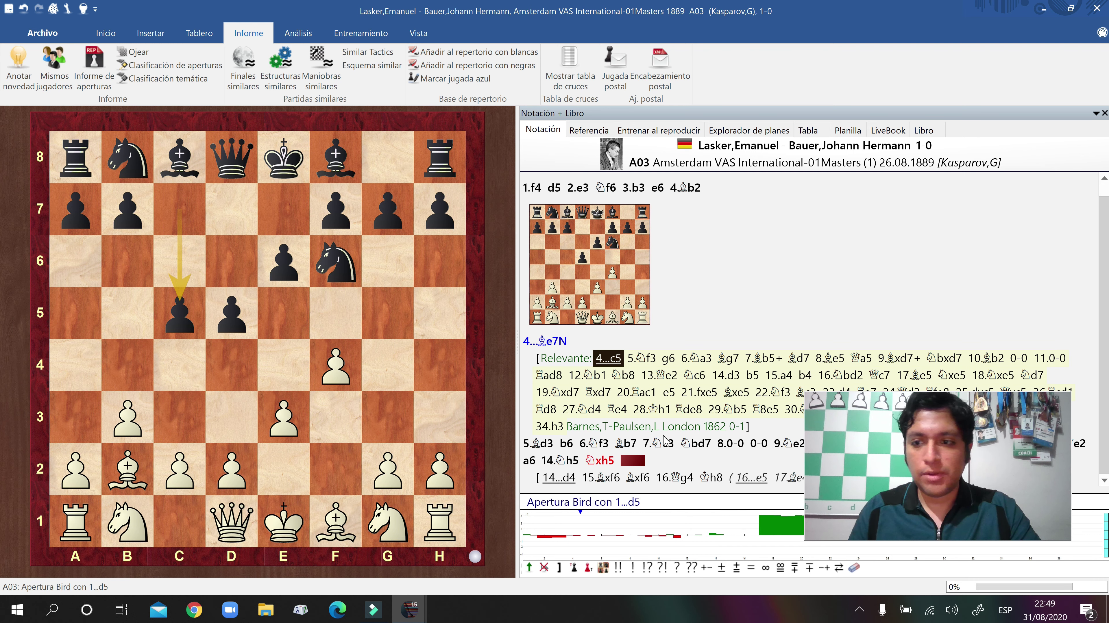
left_click(690, 192)
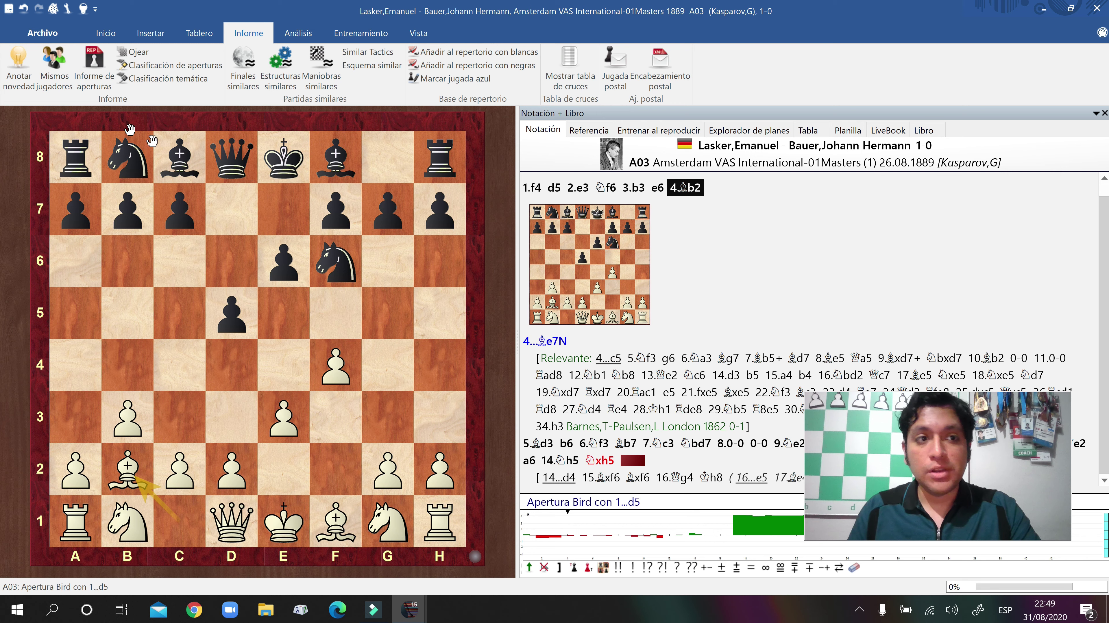
Search for other games by the same players and close the search results
left_click(56, 78)
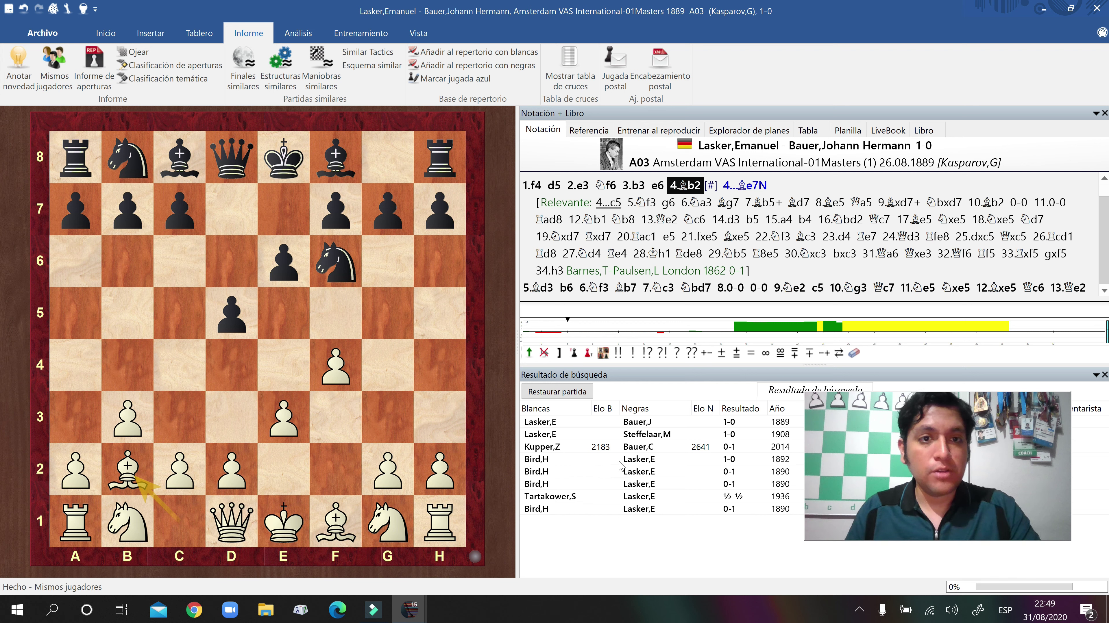
left_click(1105, 376)
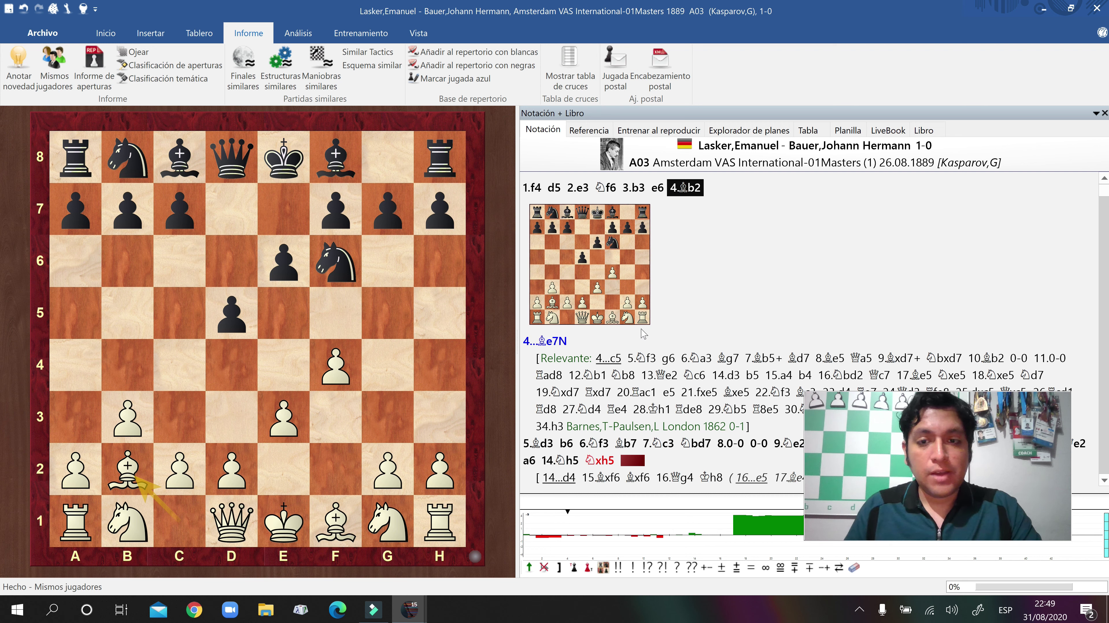
Review the rook manoeuvre 19.Rf3 and 20.Rh3+ in the Lasker–Bauer game, and return to the position after 18...Kh7
scroll(1101, 380, "down", 3)
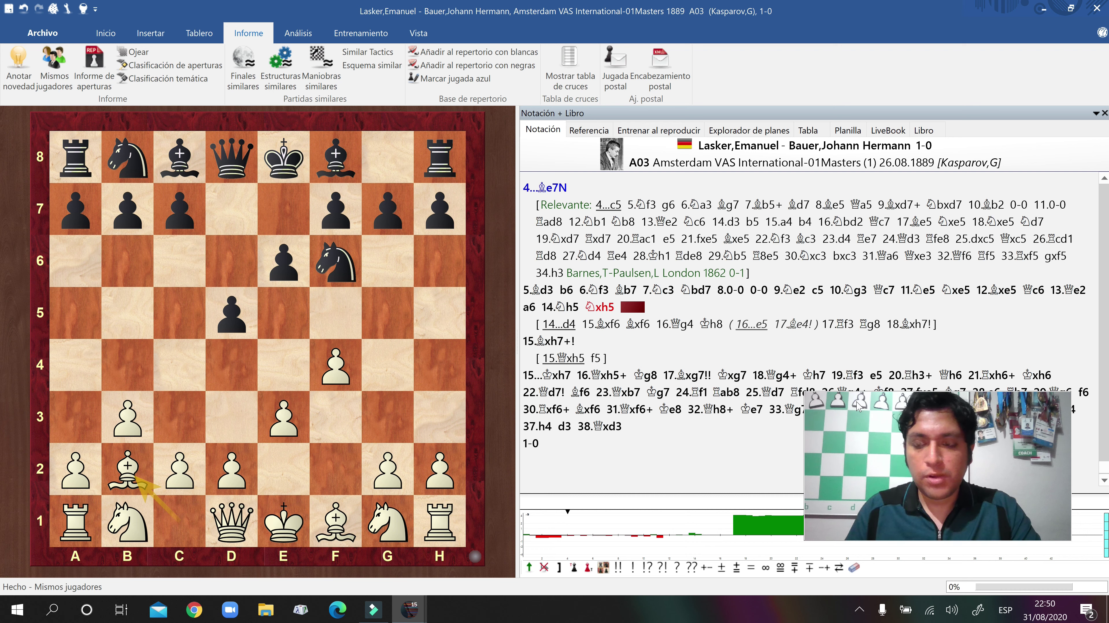
left_click(855, 376)
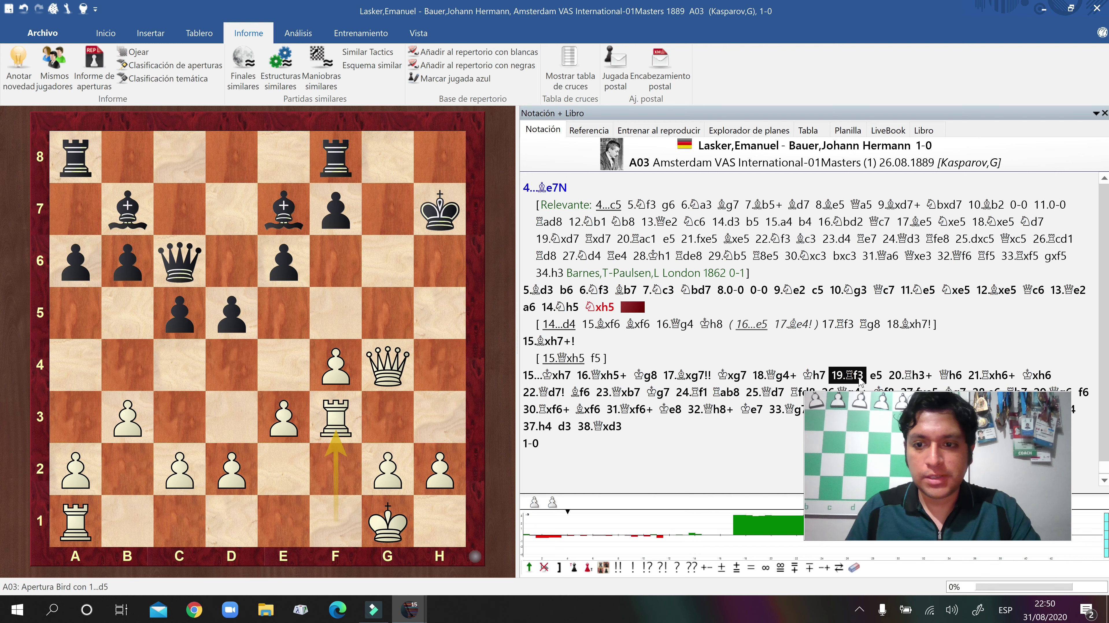
left_click(823, 375)
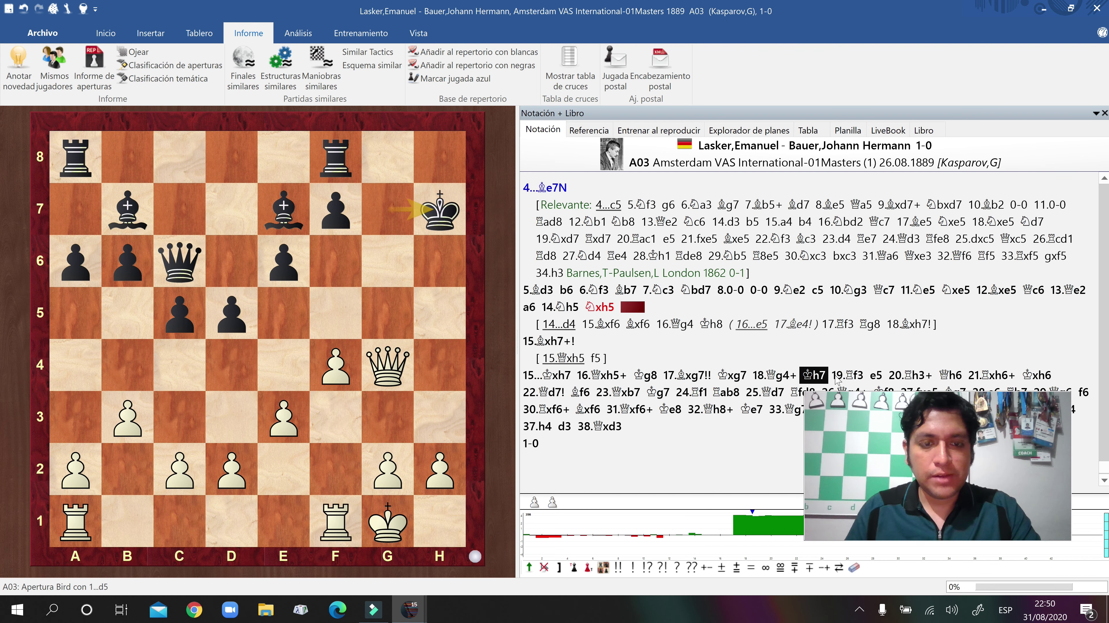
left_click(850, 376)
left_click(873, 376)
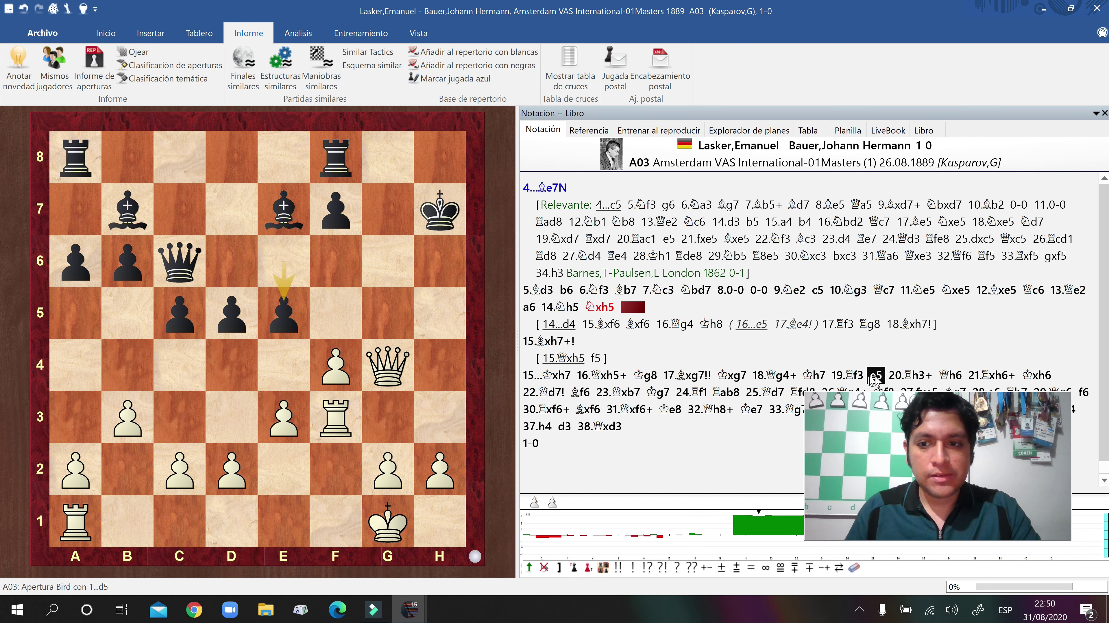
left_click(908, 376)
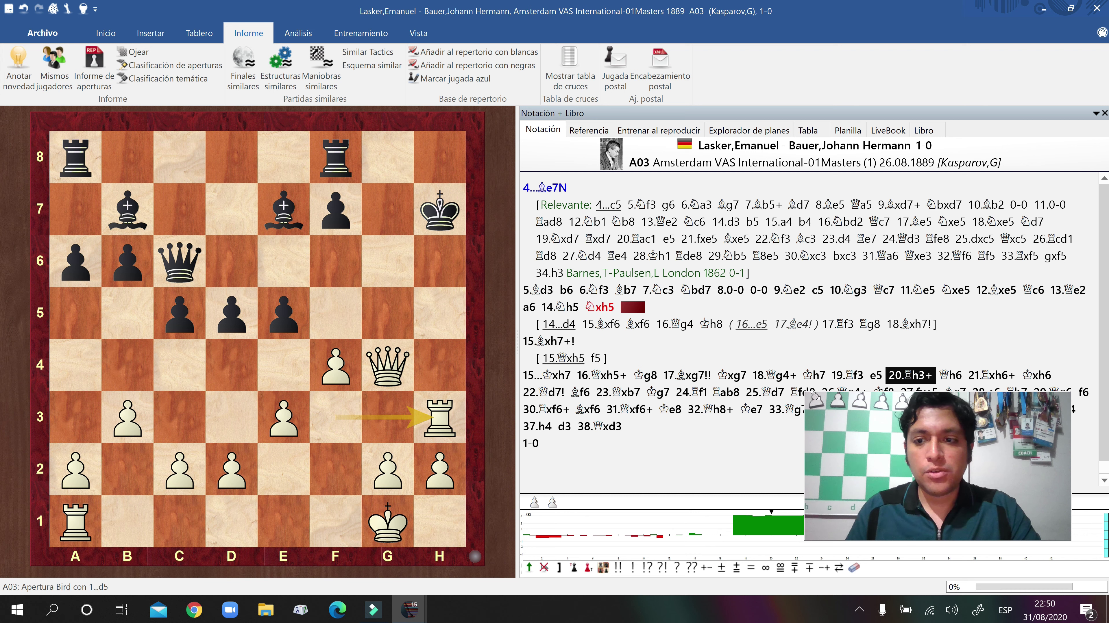
left_click(823, 376)
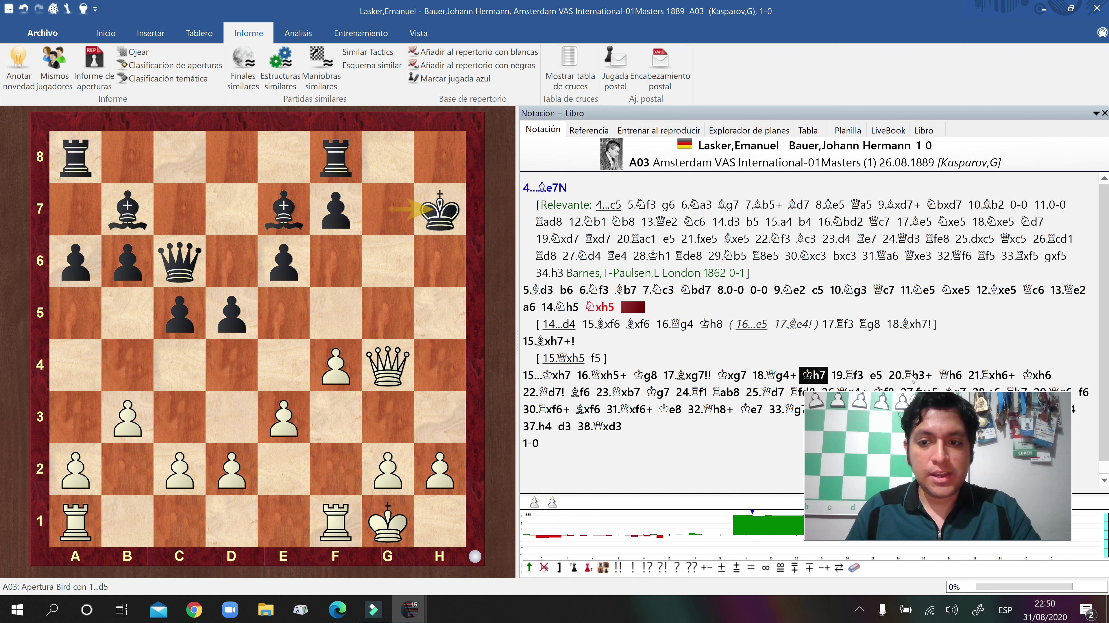
Look for similar manoeuvres to Tf1-f3-h3, and exclude the position criterion from the search
left_click(321, 65)
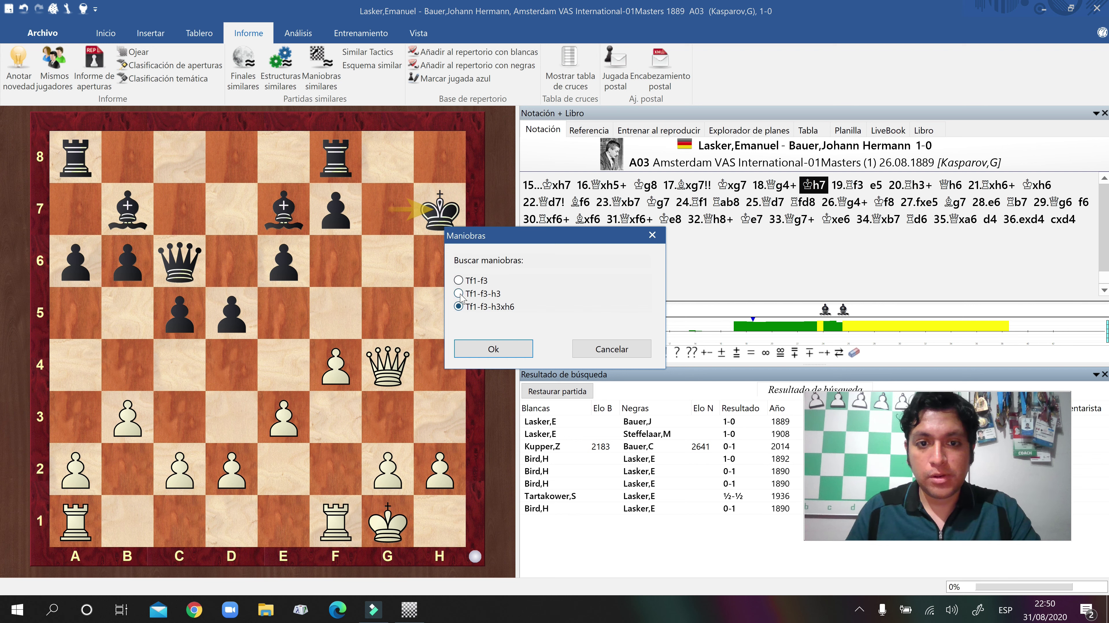
left_click(459, 295)
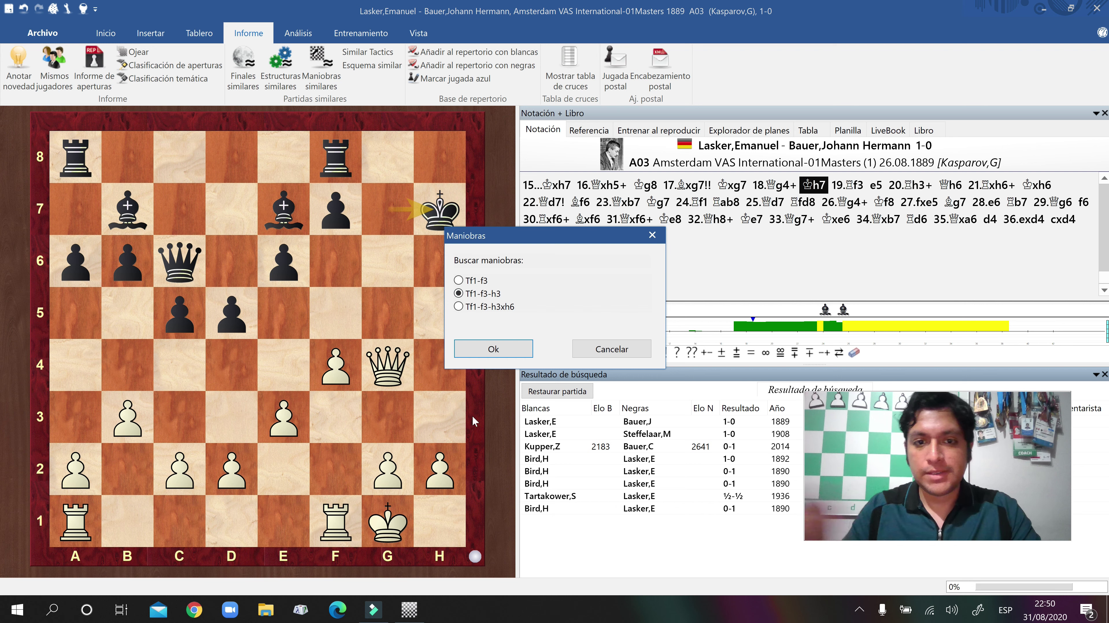
left_click(506, 349)
key("ctrl+f")
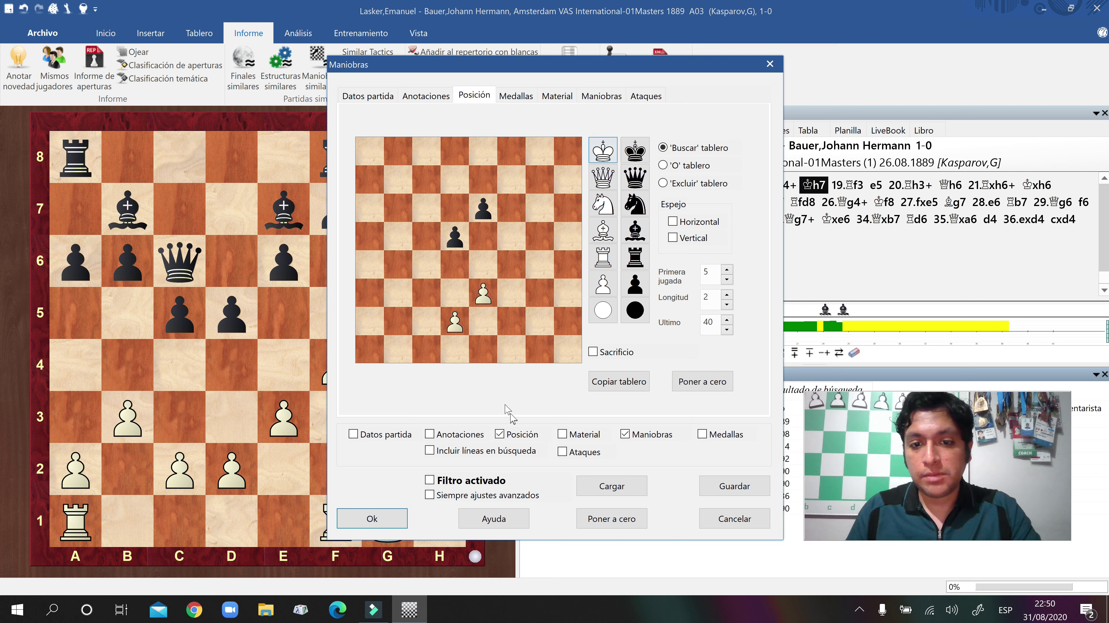
left_click(500, 435)
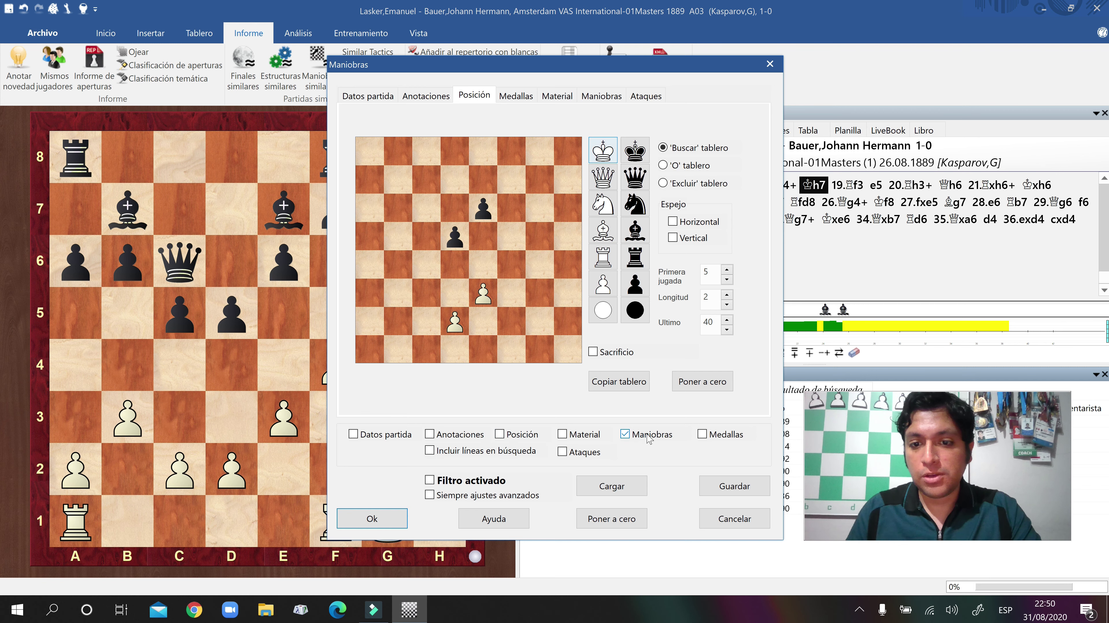
Set the last move of the manoeuvre search range to 30 and run the search
double_click(633, 435)
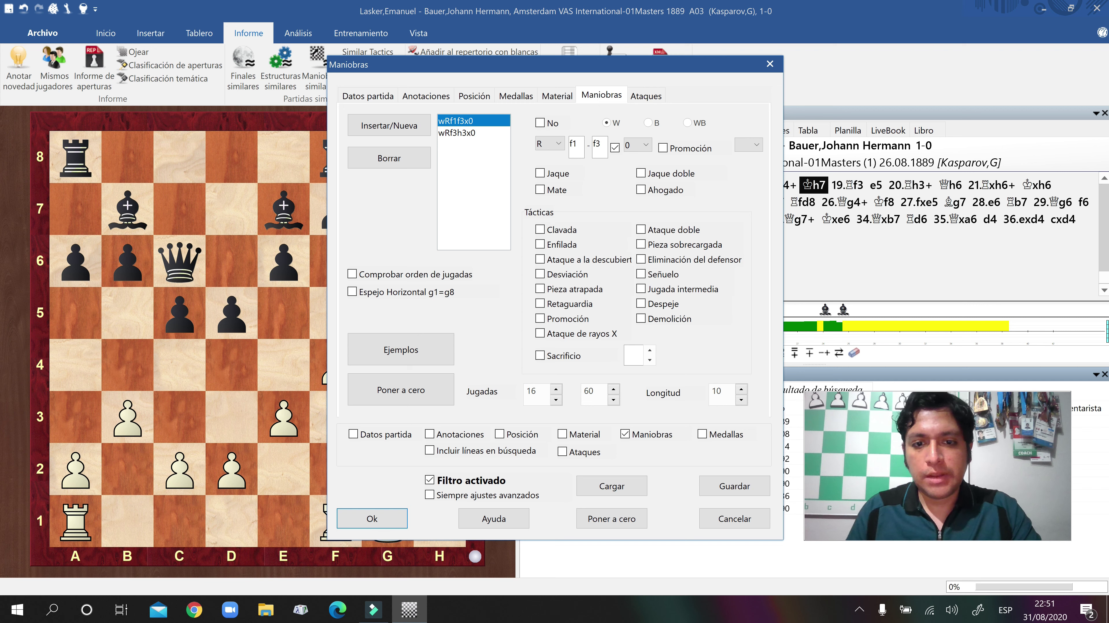
double_click(589, 391)
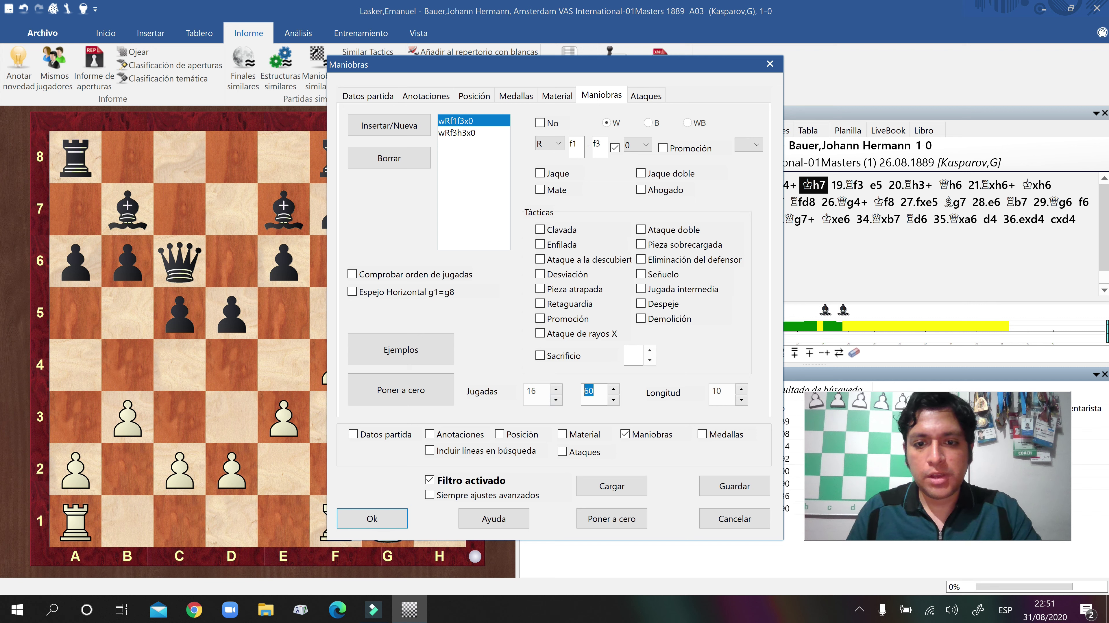
type("30")
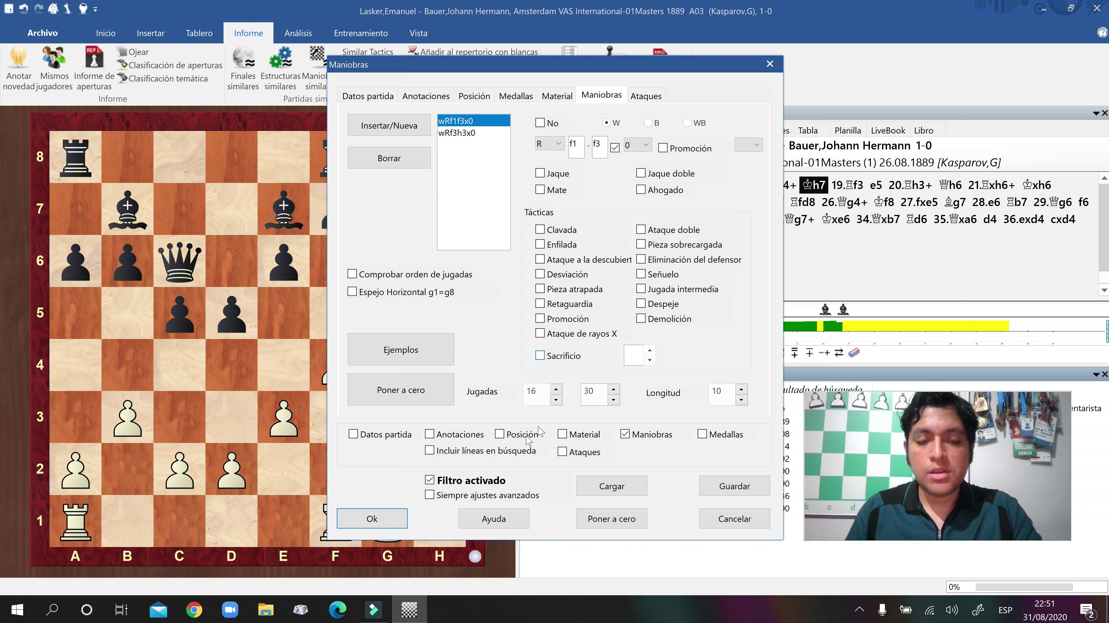
left_click(372, 521)
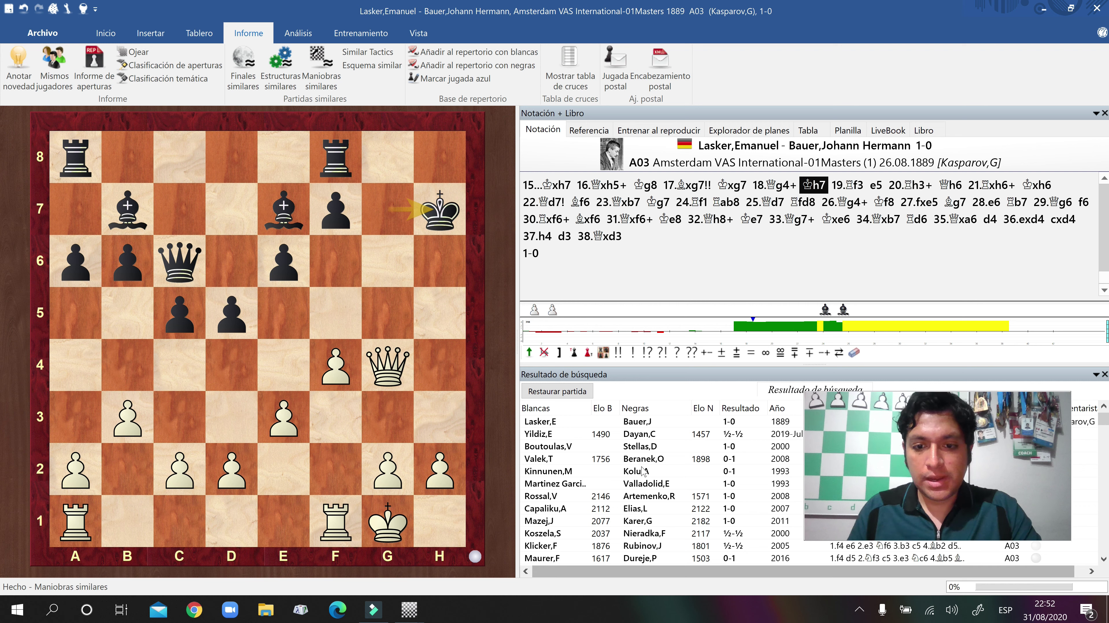
Open the Gordievsky–Frolyanov 2013 game from the search results and play through from 16.Ne5 to 18.Rh3
scroll(644, 493, "down", 3)
scroll(646, 518, "down", 5)
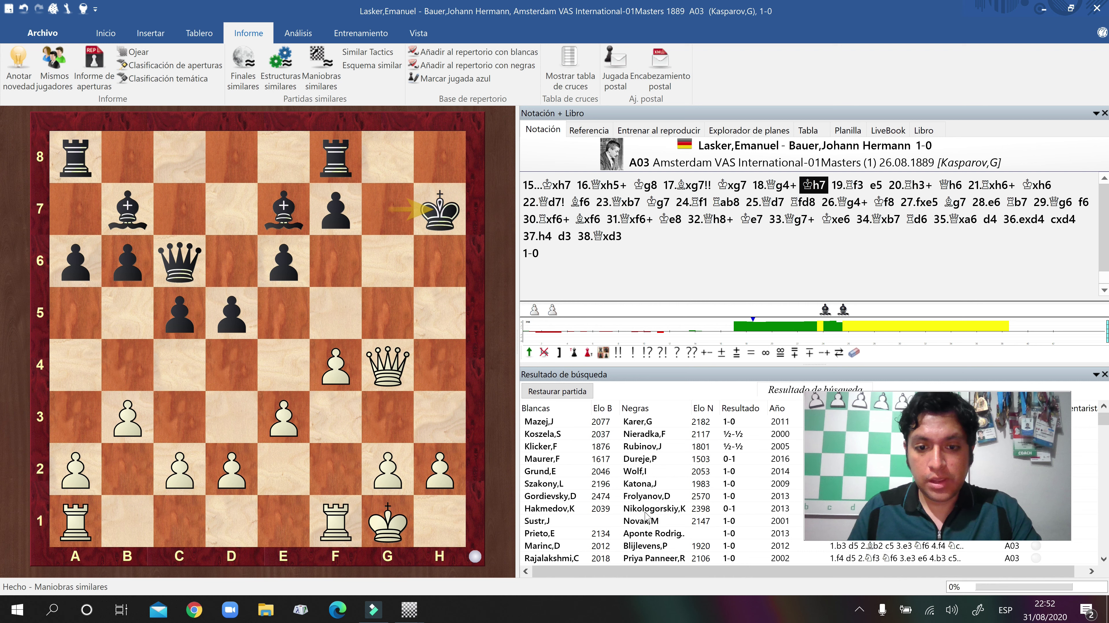
scroll(646, 519, "down", 1)
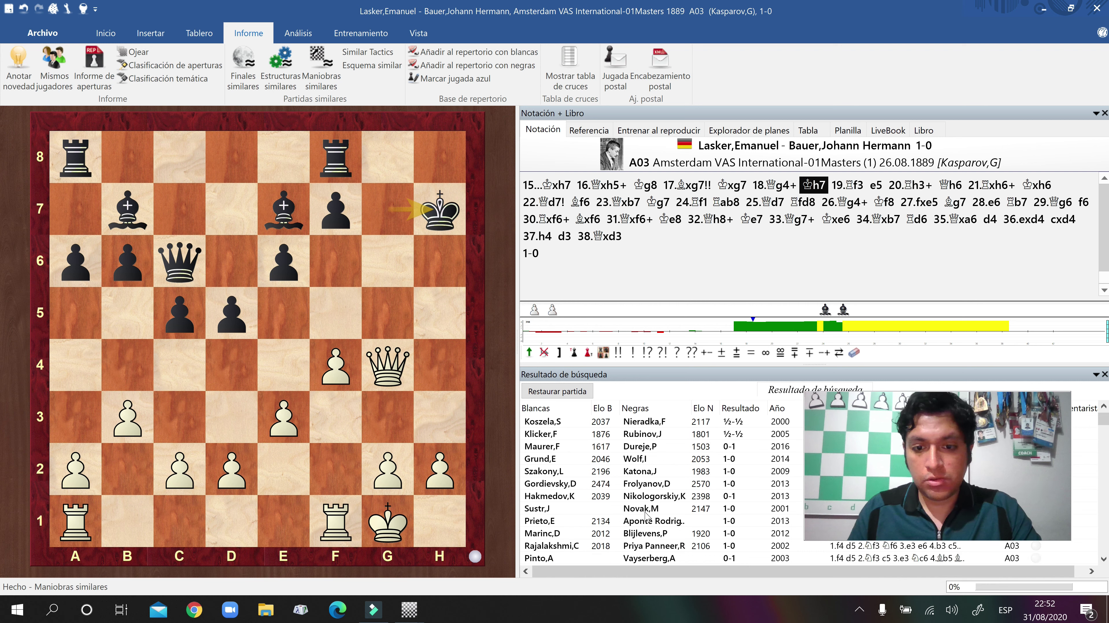
left_click(573, 486)
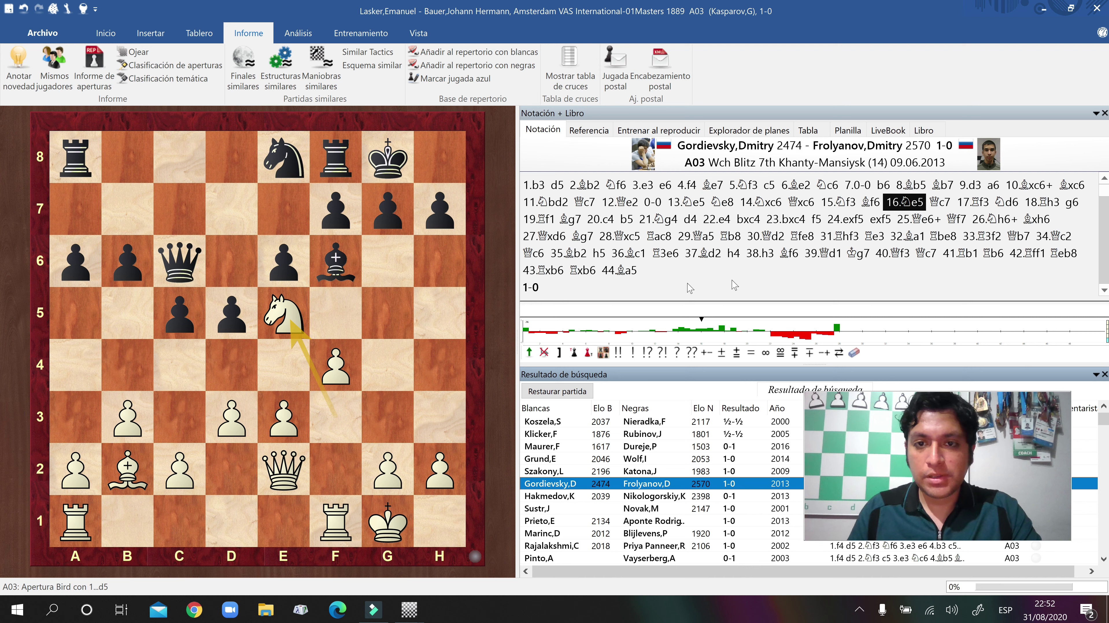
left_click(914, 205)
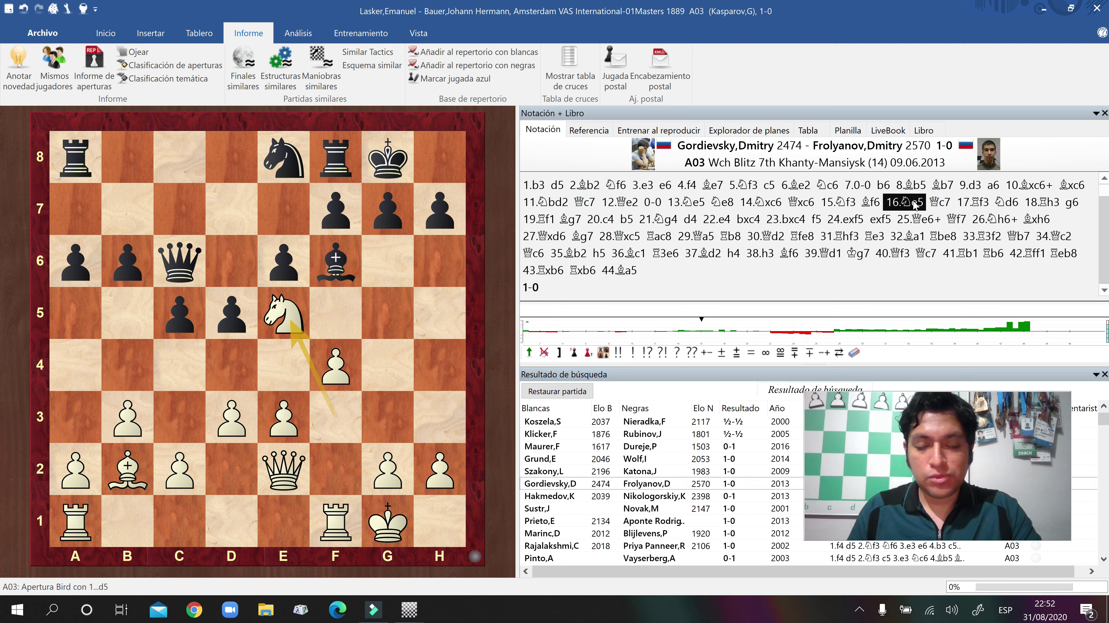
key("Right")
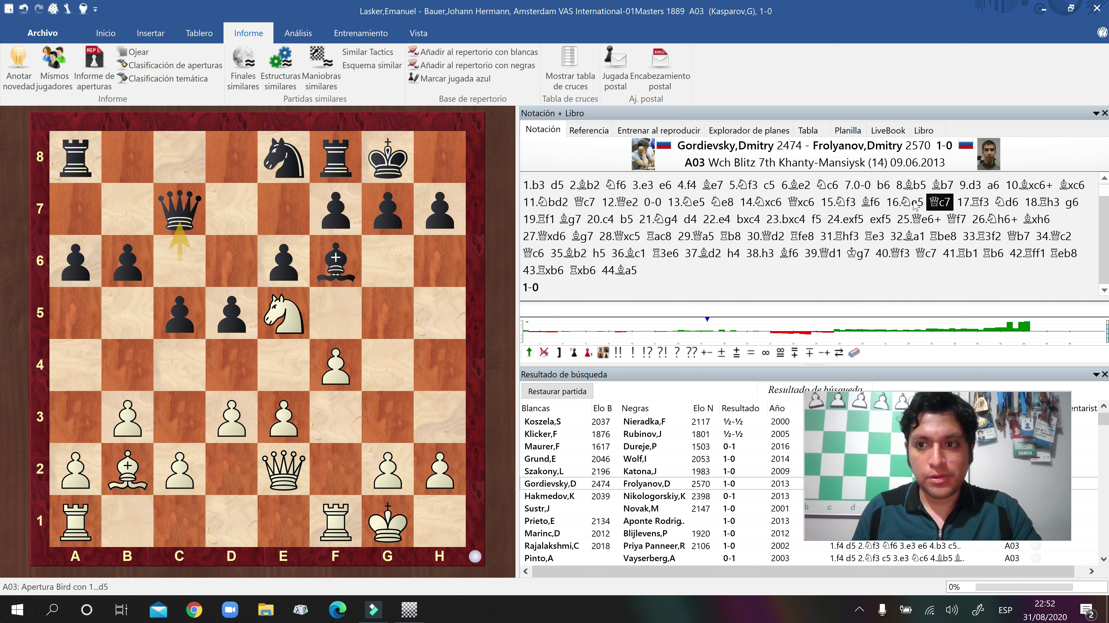
key("Right")
key("Right")
key("Right")
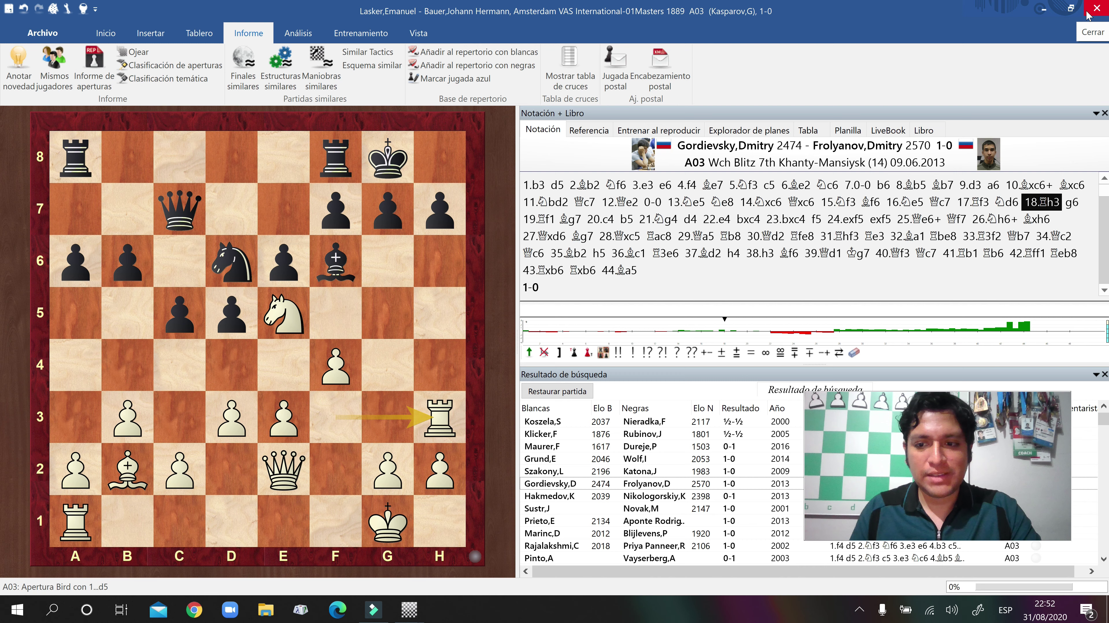
Close the board, reopen game 4, Lasker–Bauer, and go to the position after 24.Rf1
left_click(1096, 9)
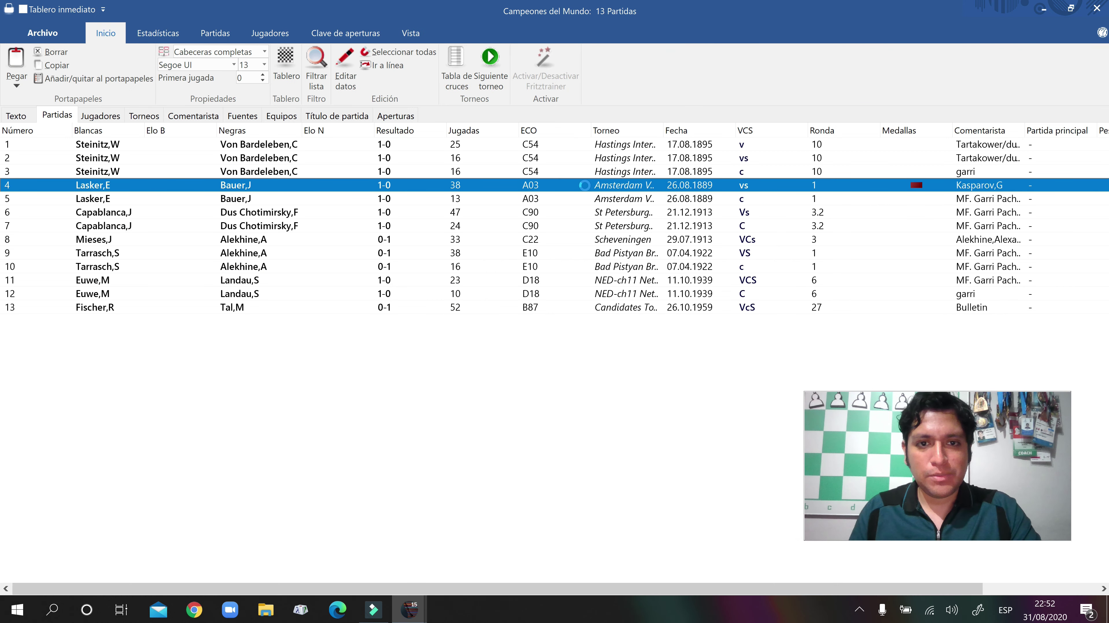
double_click(584, 186)
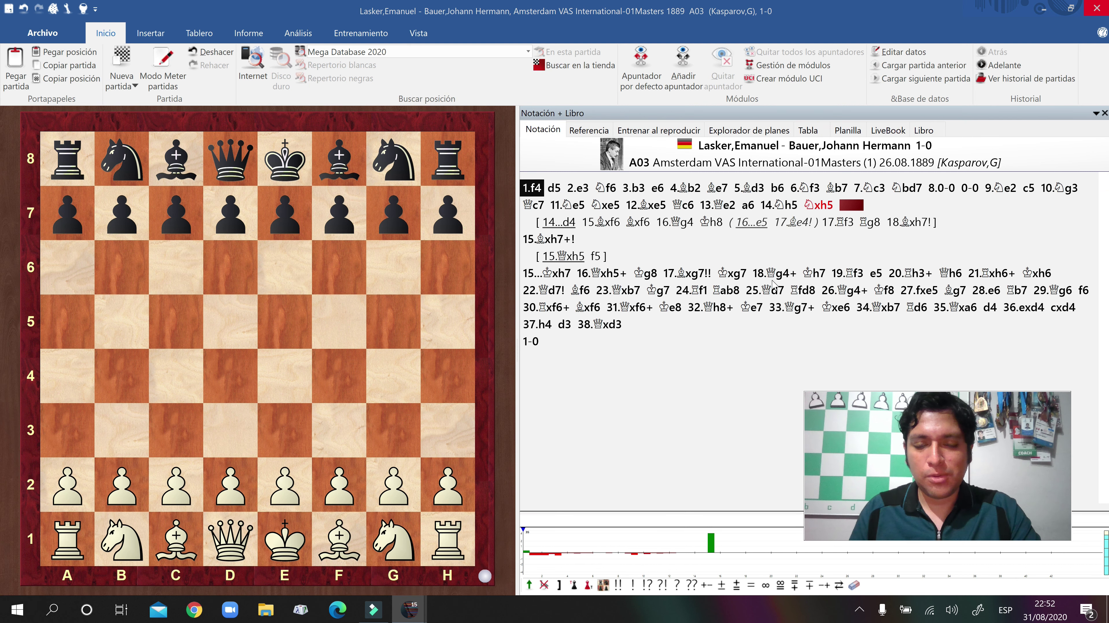
left_click(622, 290)
left_click(644, 274)
left_click(685, 286)
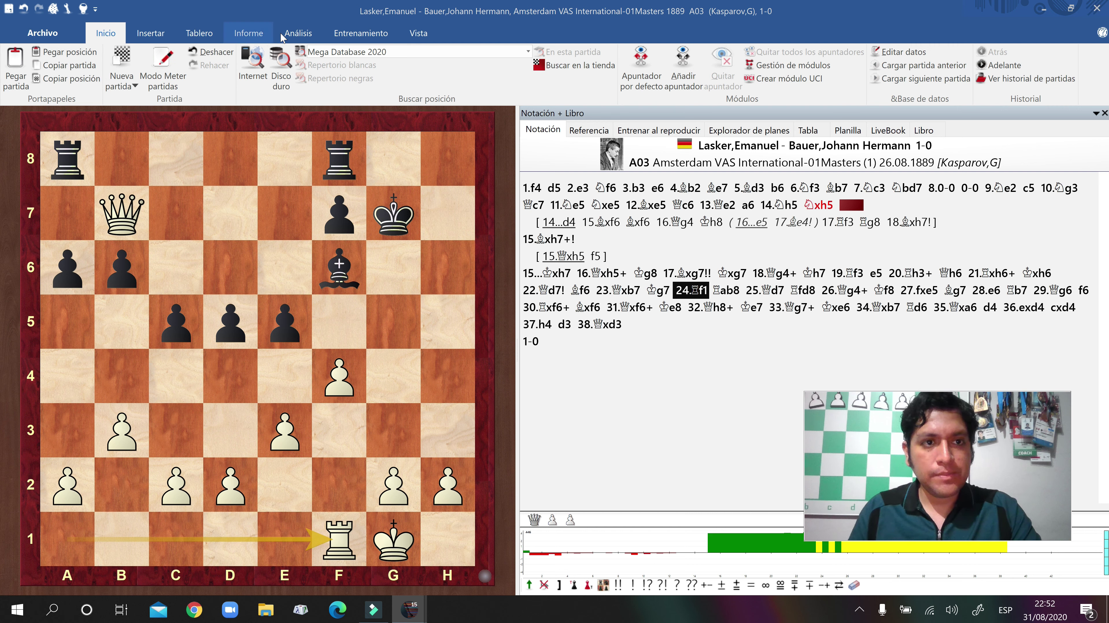
Search the reference database for games with a pawn structure similar to the position after 24.Rf1
left_click(256, 33)
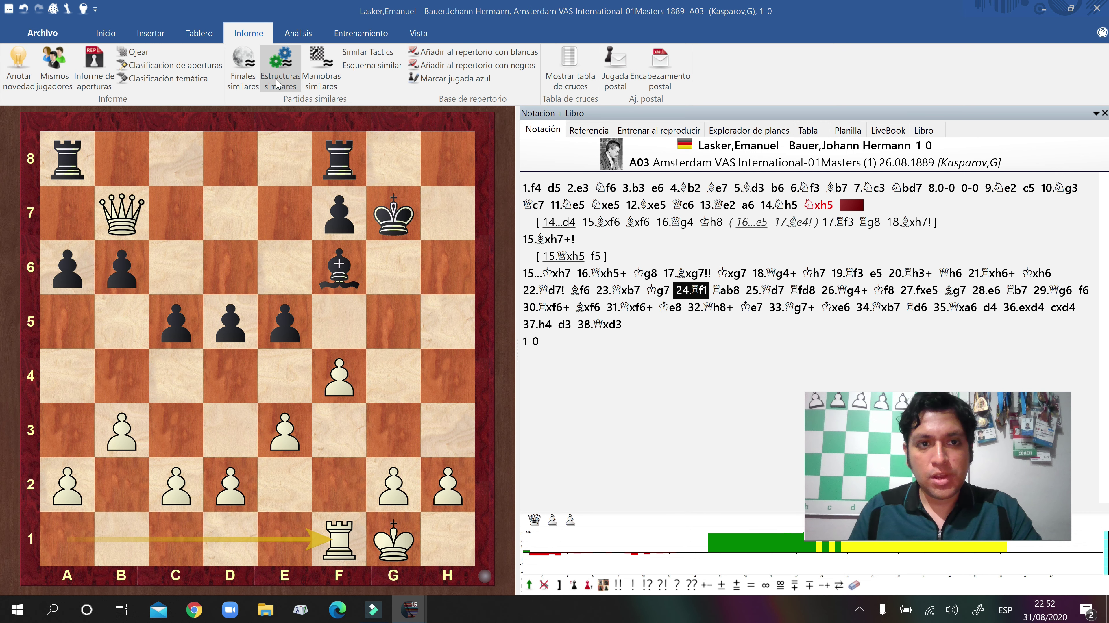
left_click(279, 70)
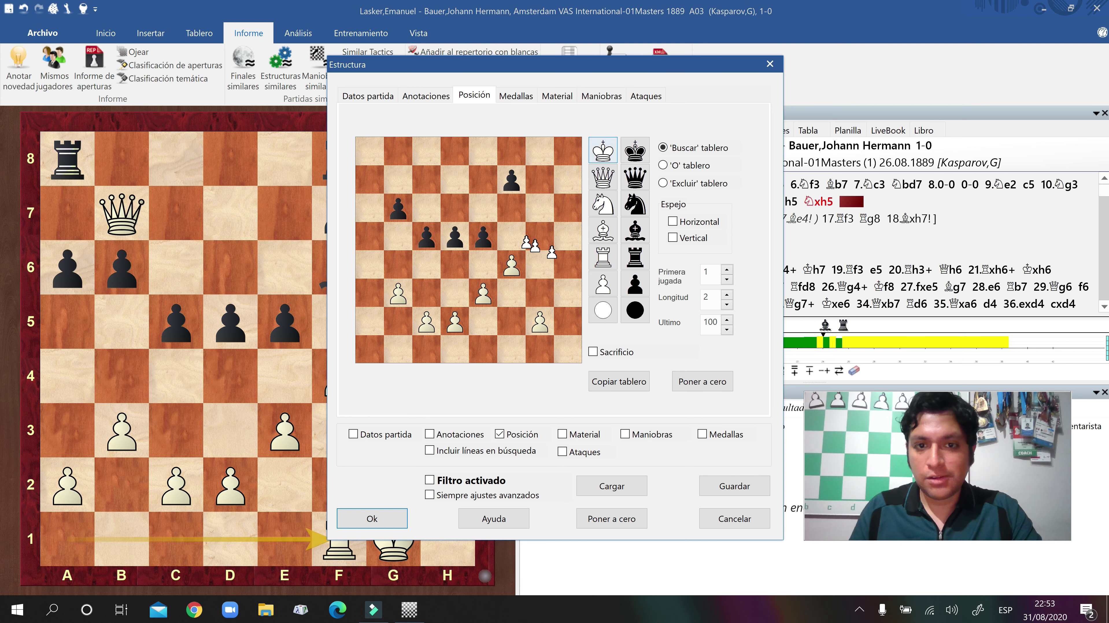
left_click(395, 519)
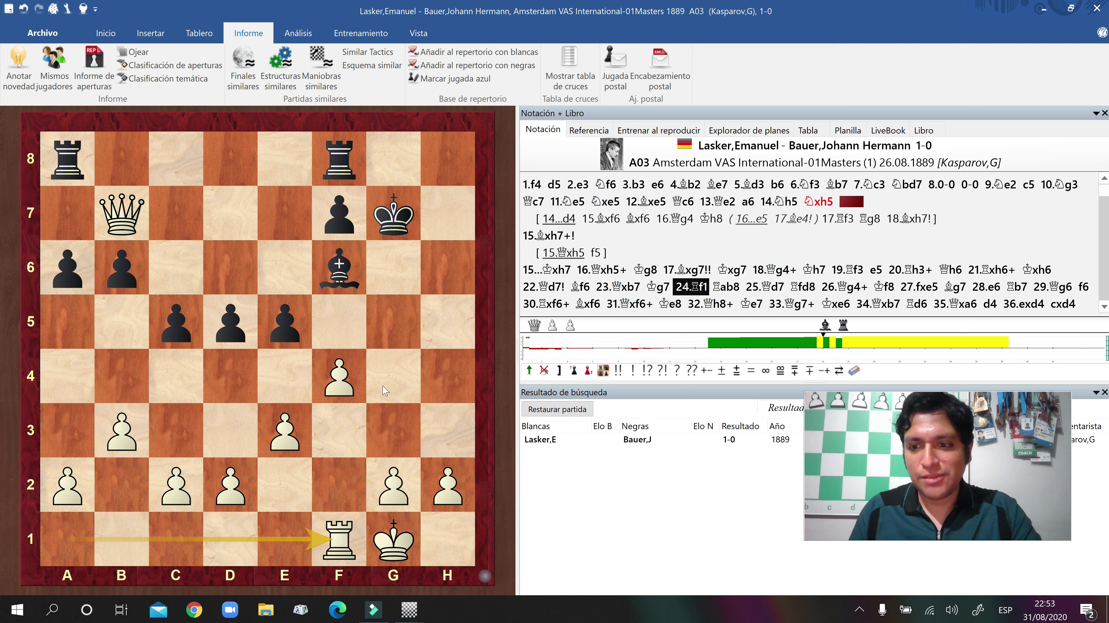
Go back to the position after 13...a6 and search for games with a similar pawn structure
left_click(545, 237)
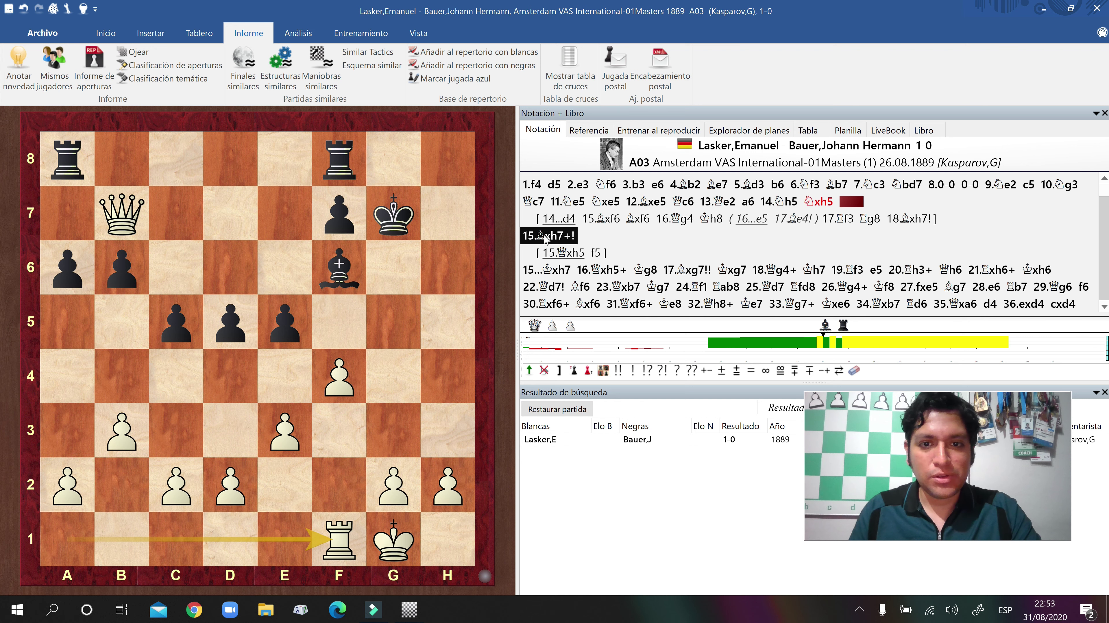
key("Left")
key("Left")
key("Left")
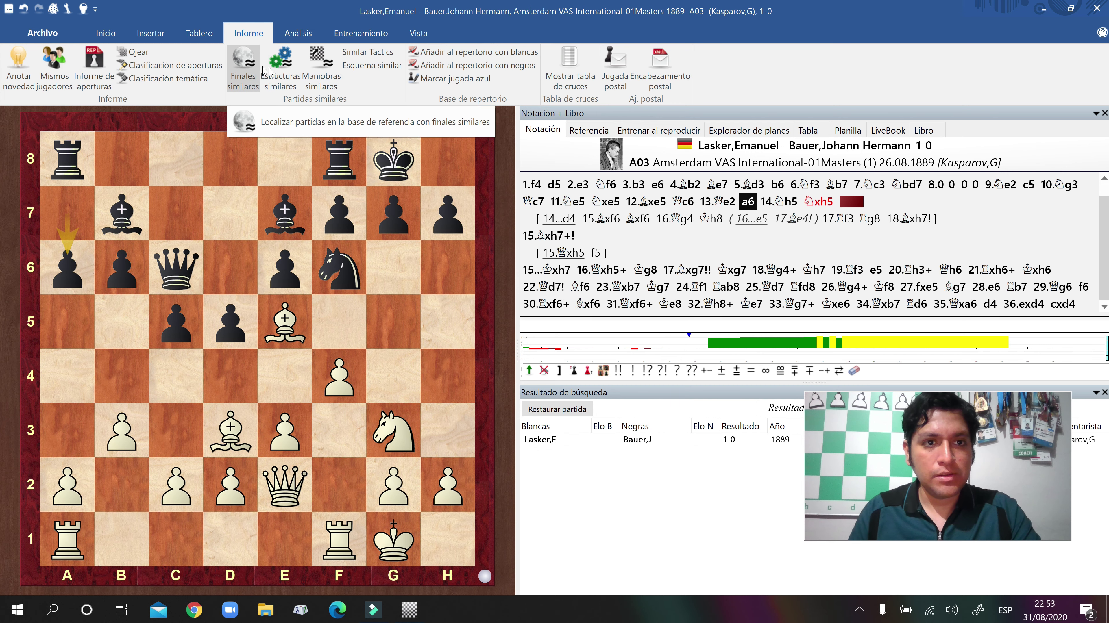
left_click(280, 66)
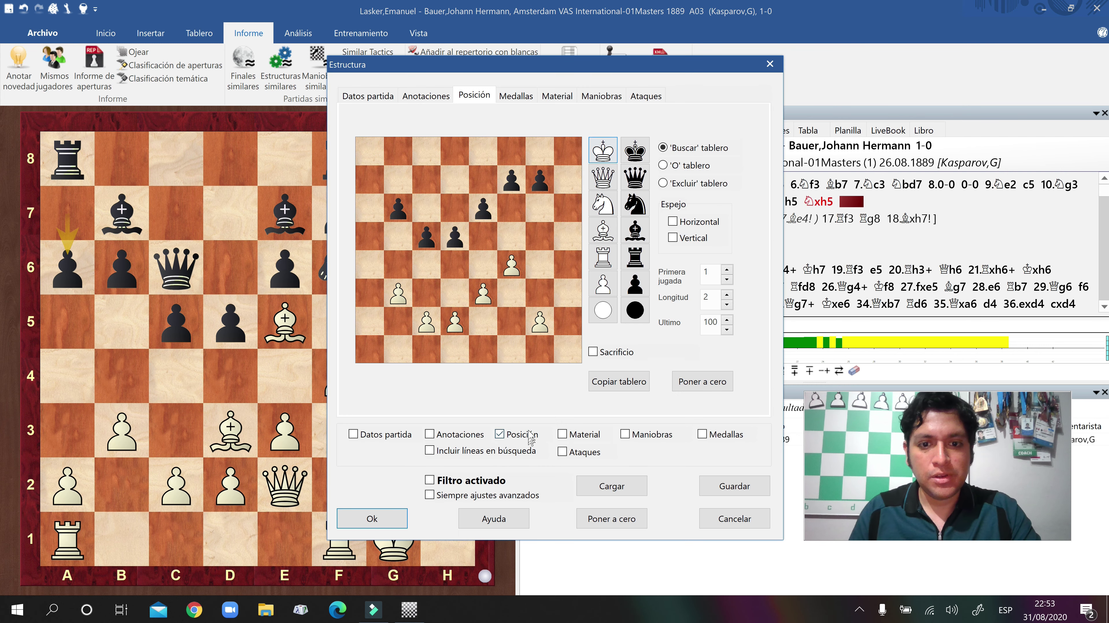
left_click(376, 518)
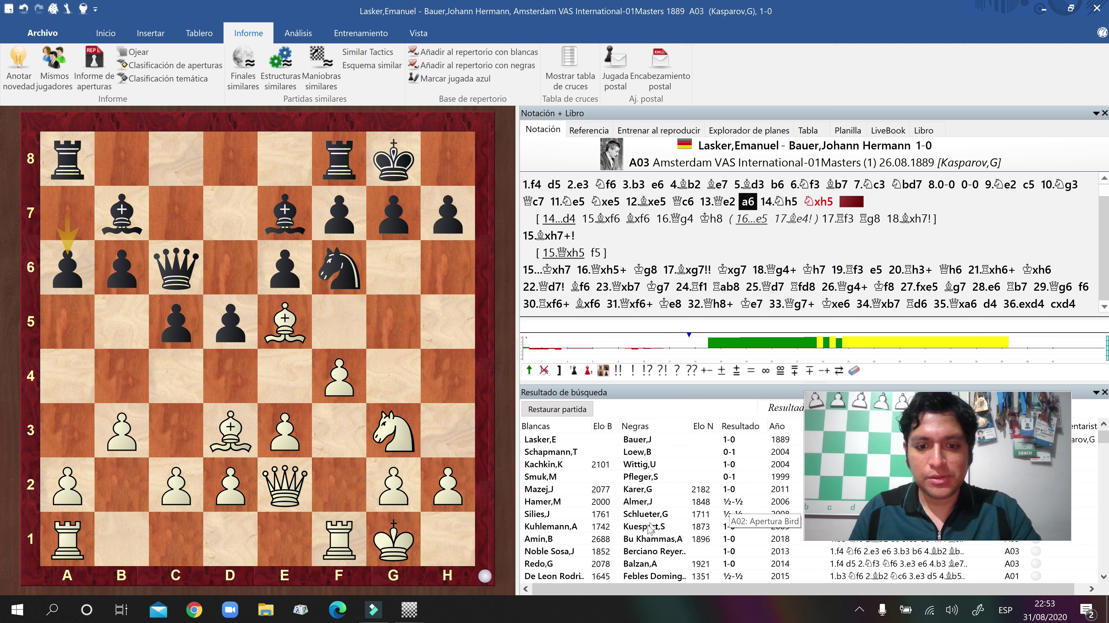
View the Amin–Bu Khammas 2018 and Moser–Johnsen 2011 games from the similar-structure results
scroll(641, 528, "down", 1)
scroll(593, 509, "down", 4)
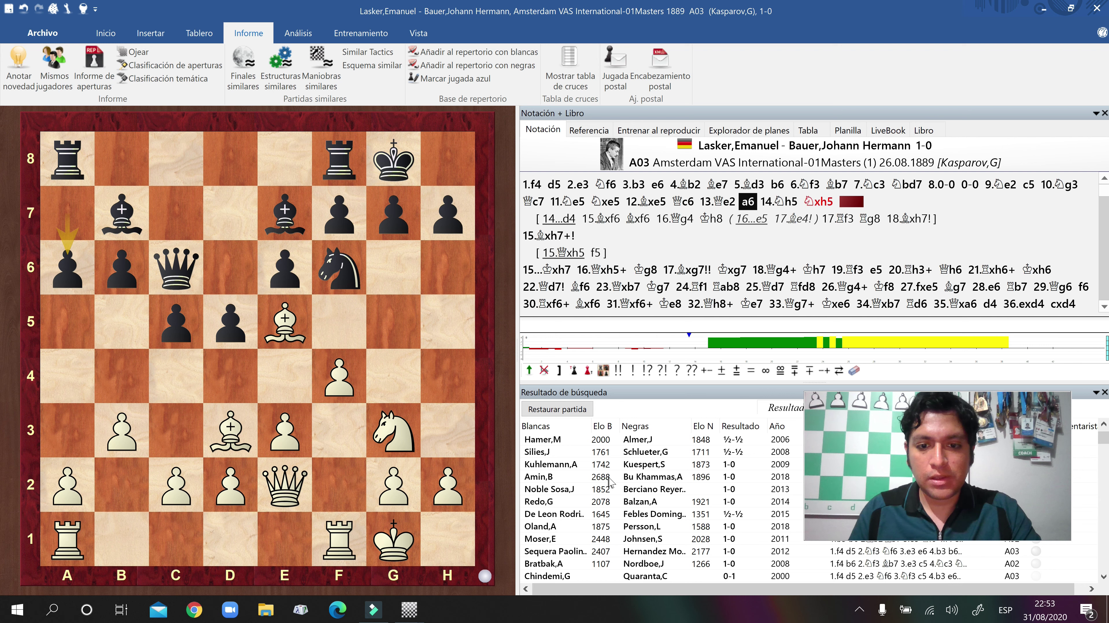
double_click(602, 478)
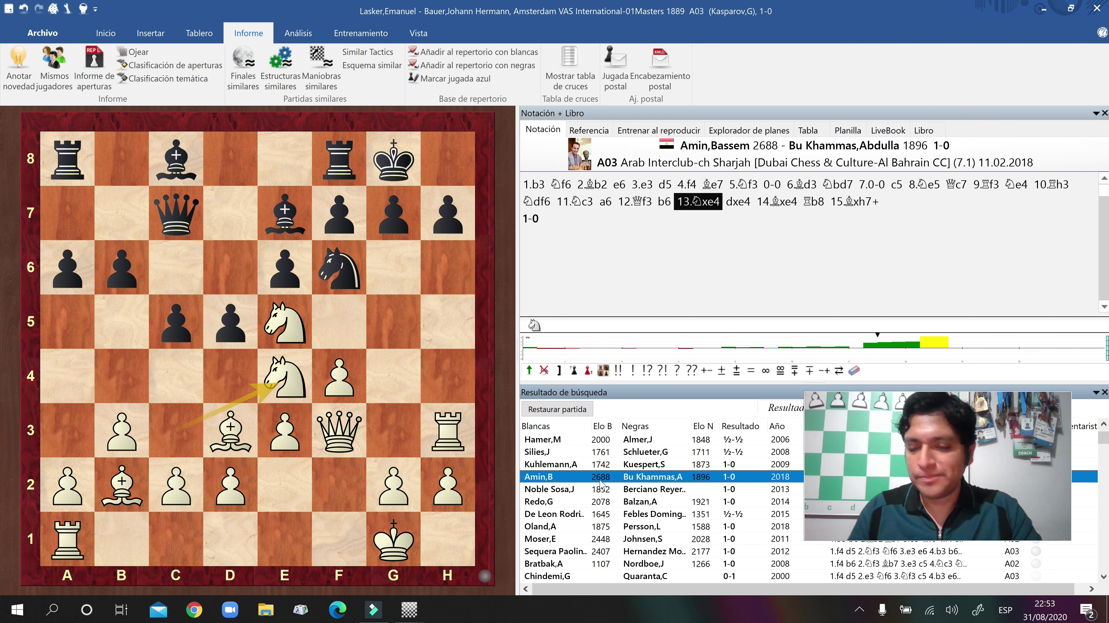
double_click(607, 542)
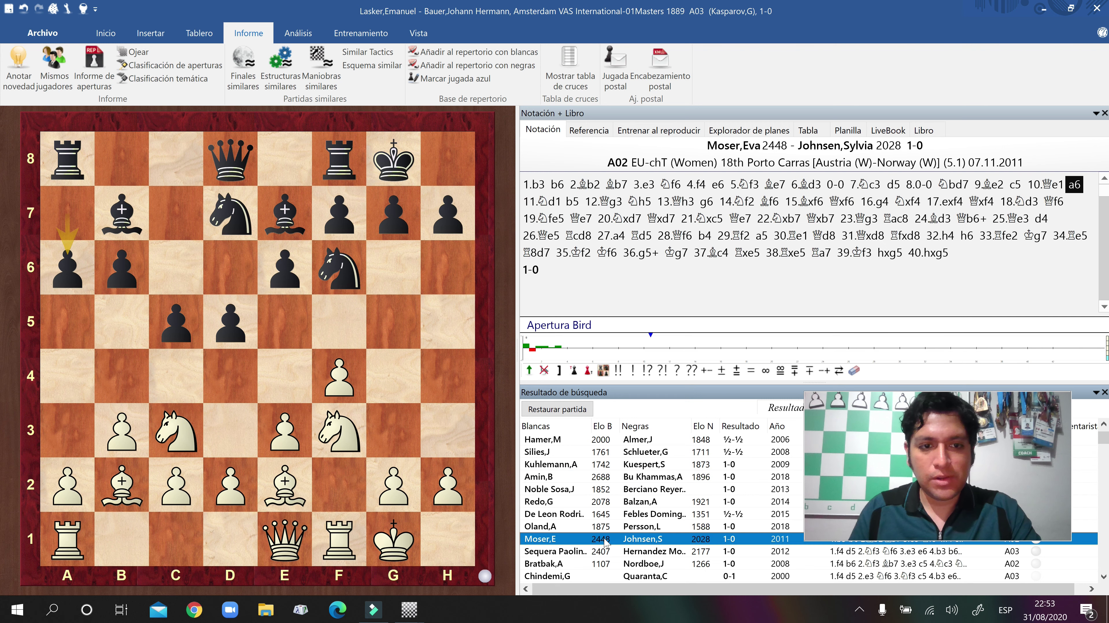